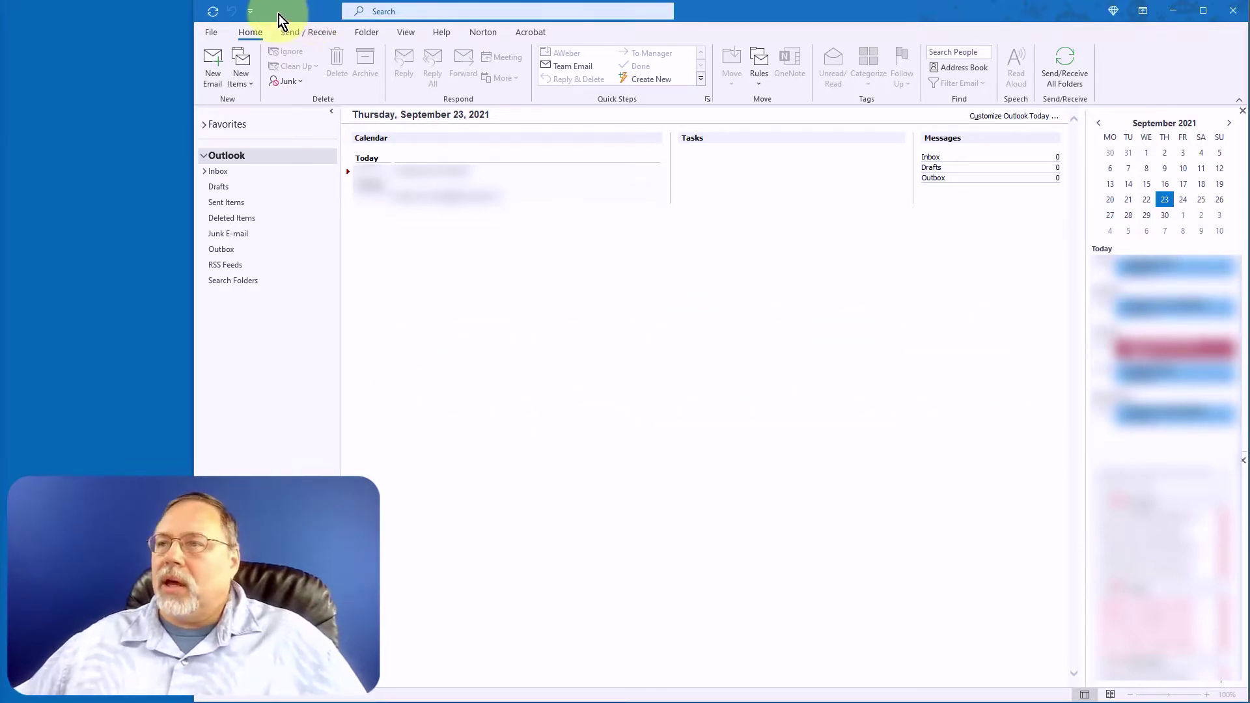
From the Bluehost dashboard, go through cPanel and Email Accounts to the firm account's Connect Devices page.
key("alt+Tab")
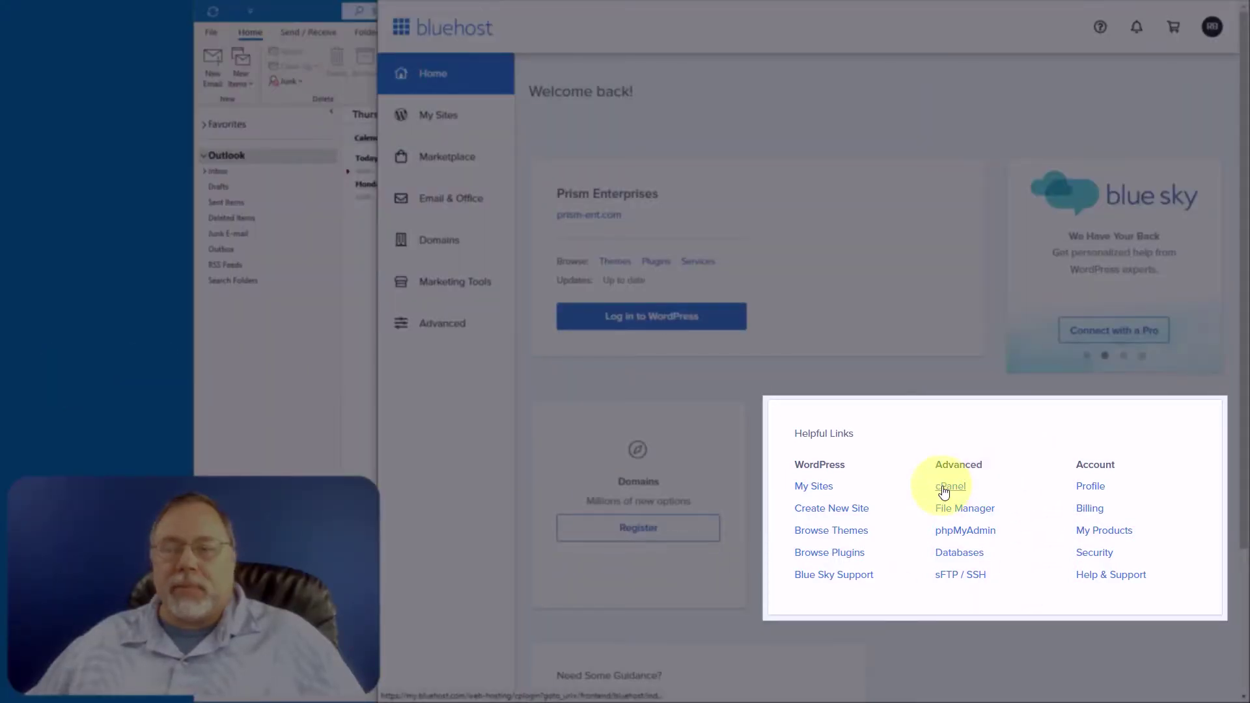
left_click(948, 492)
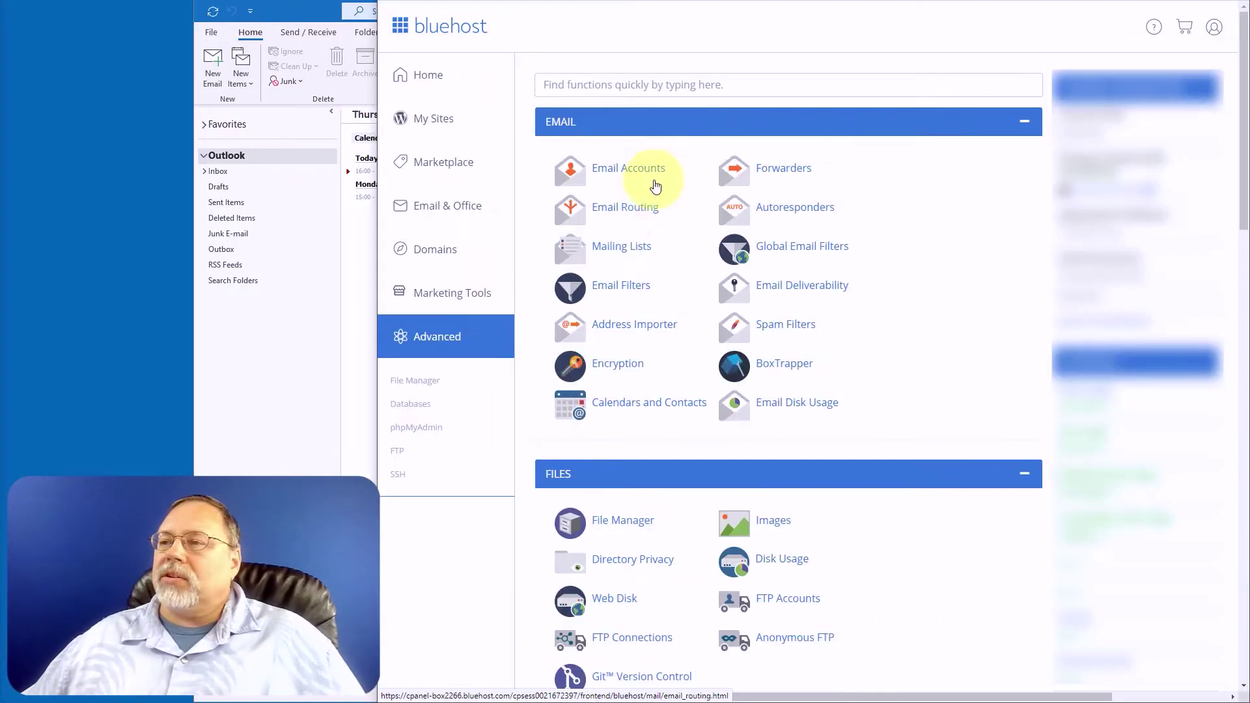
left_click(629, 171)
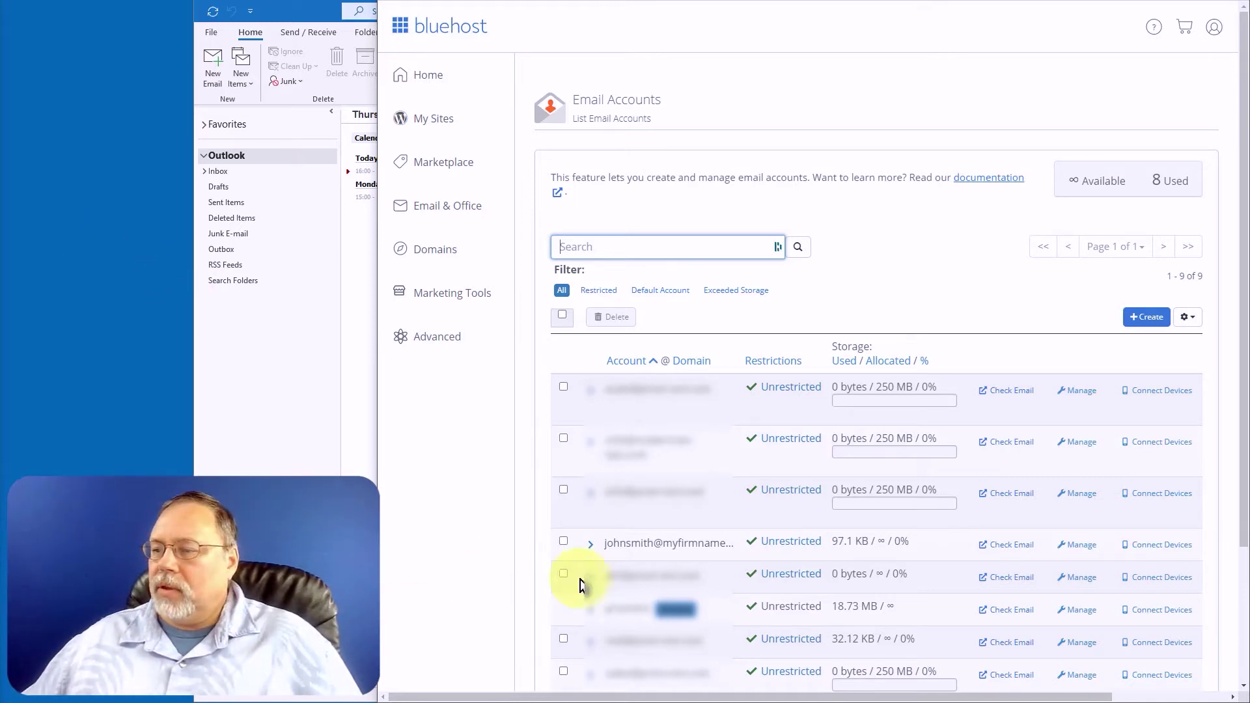
left_click(1146, 552)
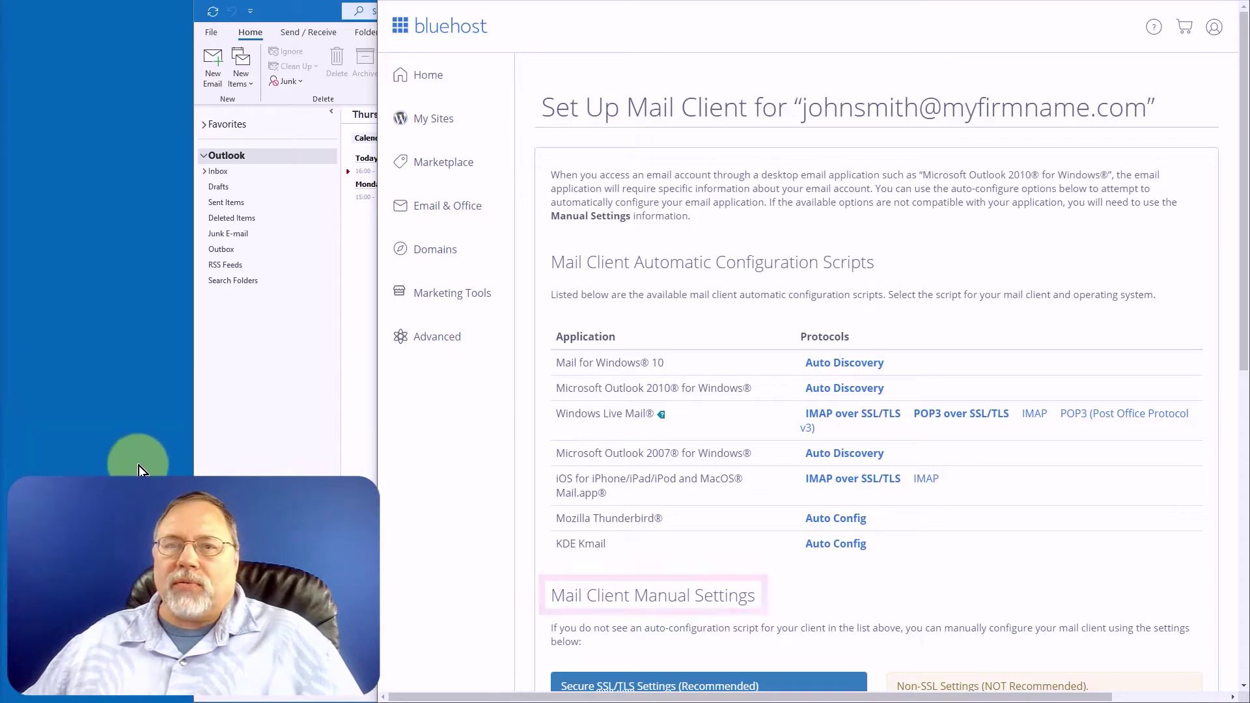
scroll(535, 510, "down", 3)
scroll(535, 509, "down", 1)
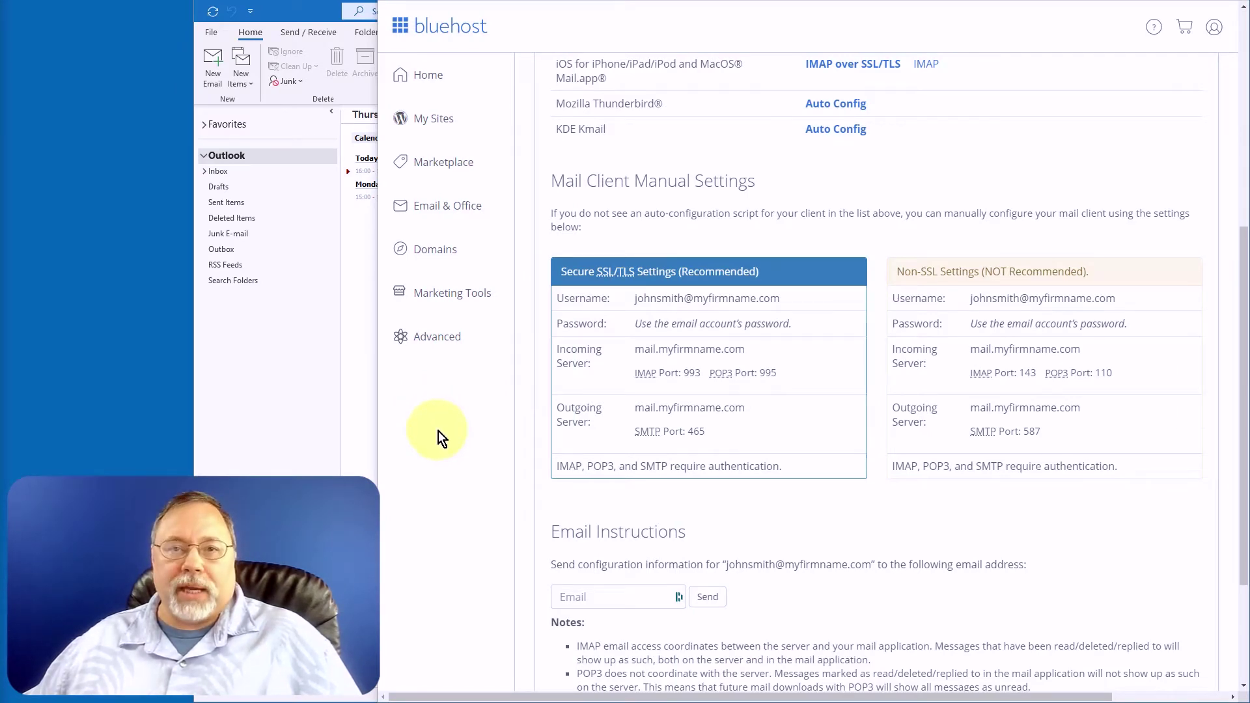
Start adding a new Outlook account and paste in the firm's email address.
left_click(310, 21)
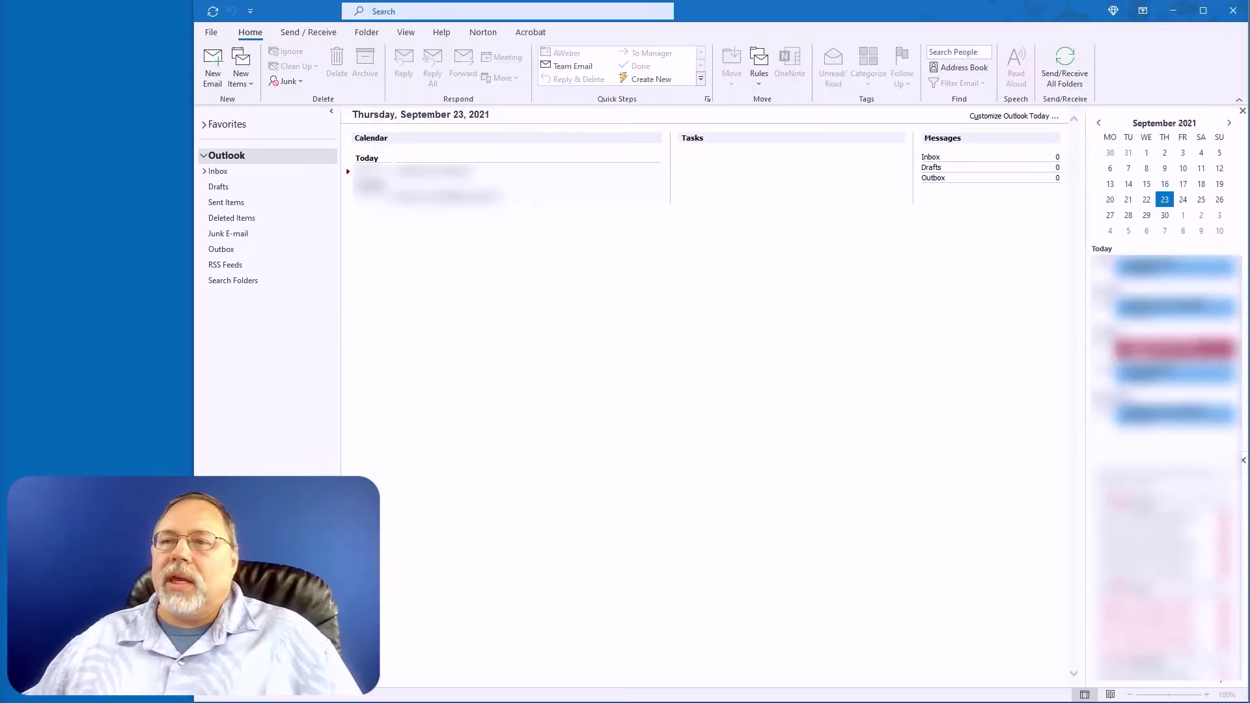
left_click(209, 34)
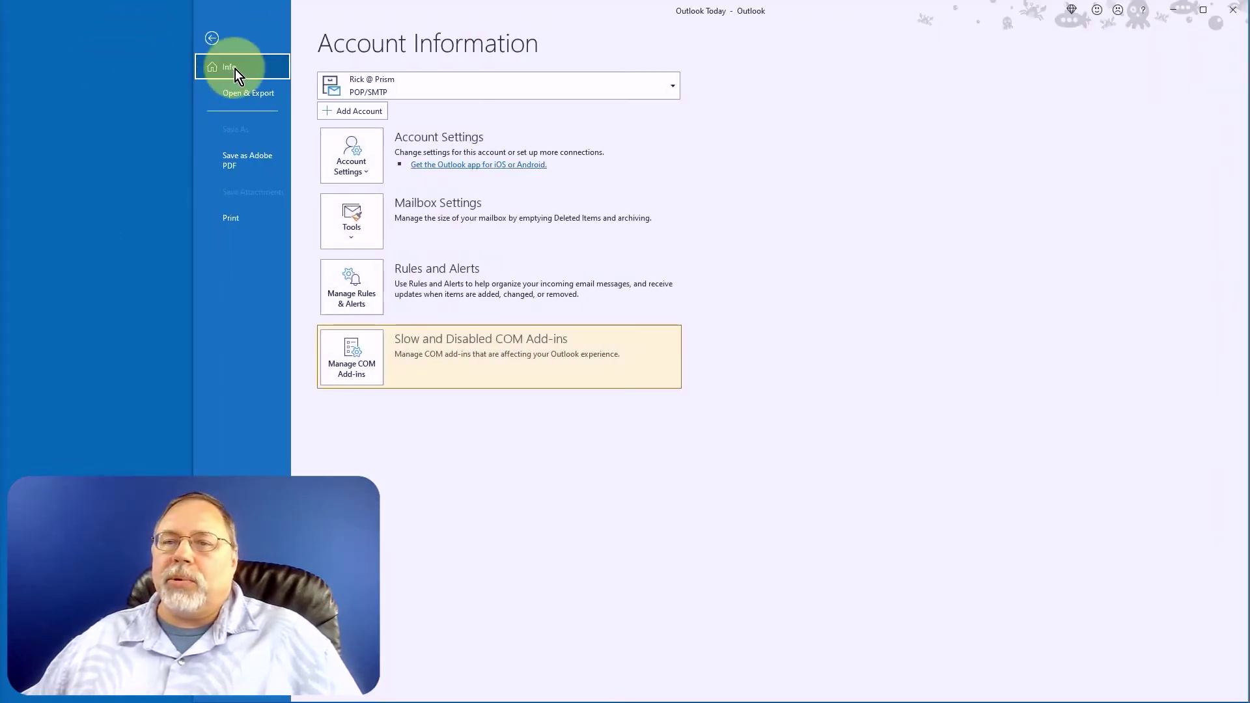
left_click(374, 116)
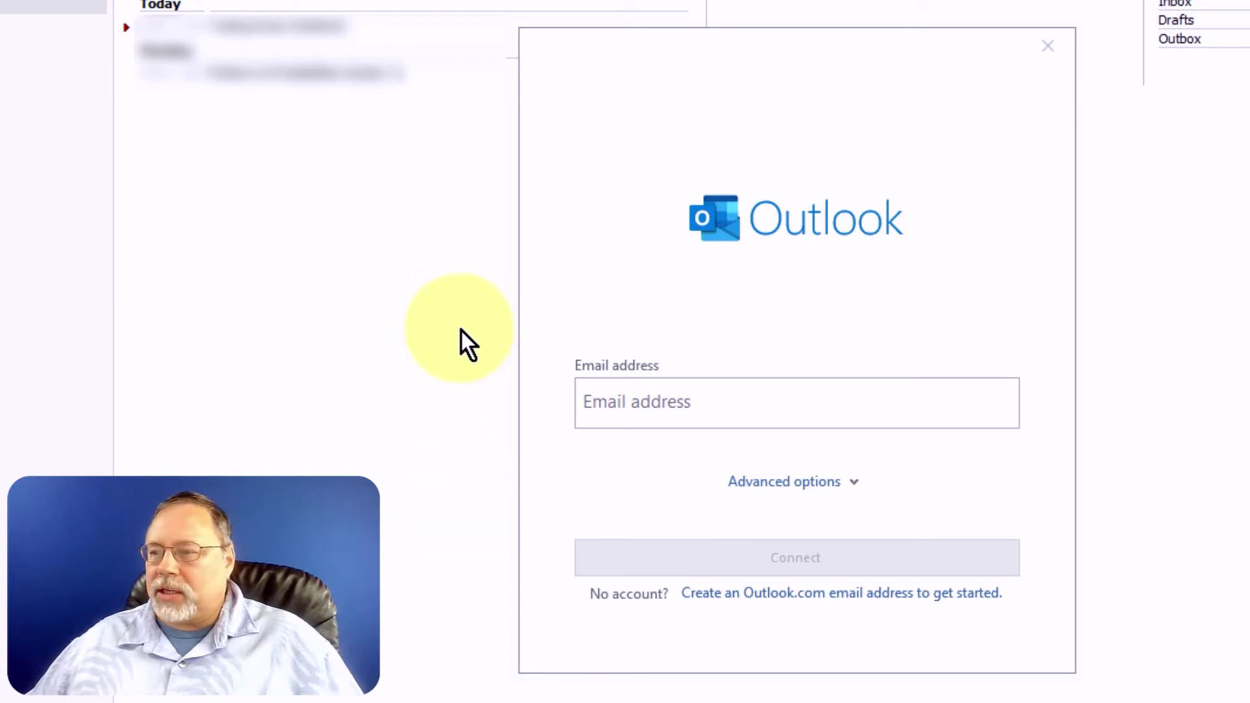
left_click(754, 404)
key("ctrl+v")
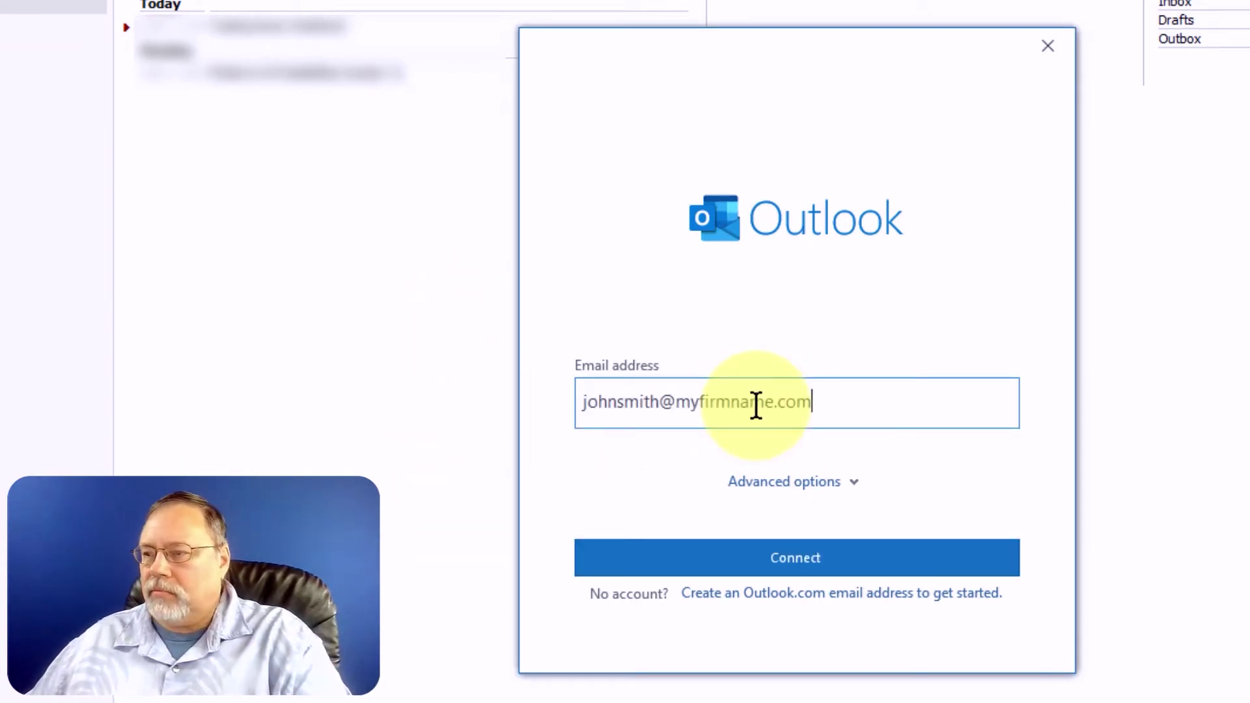
Choose manual setup under Advanced options and pick POP as the account type.
left_click(751, 482)
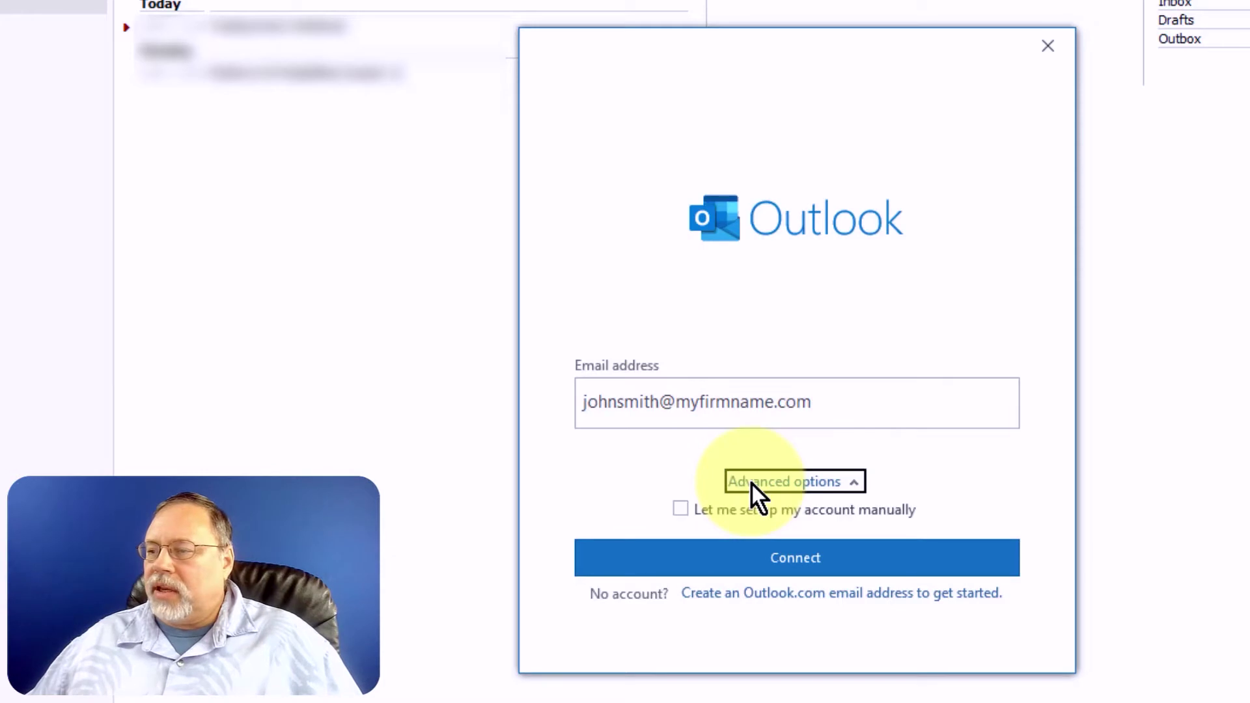
left_click(681, 509)
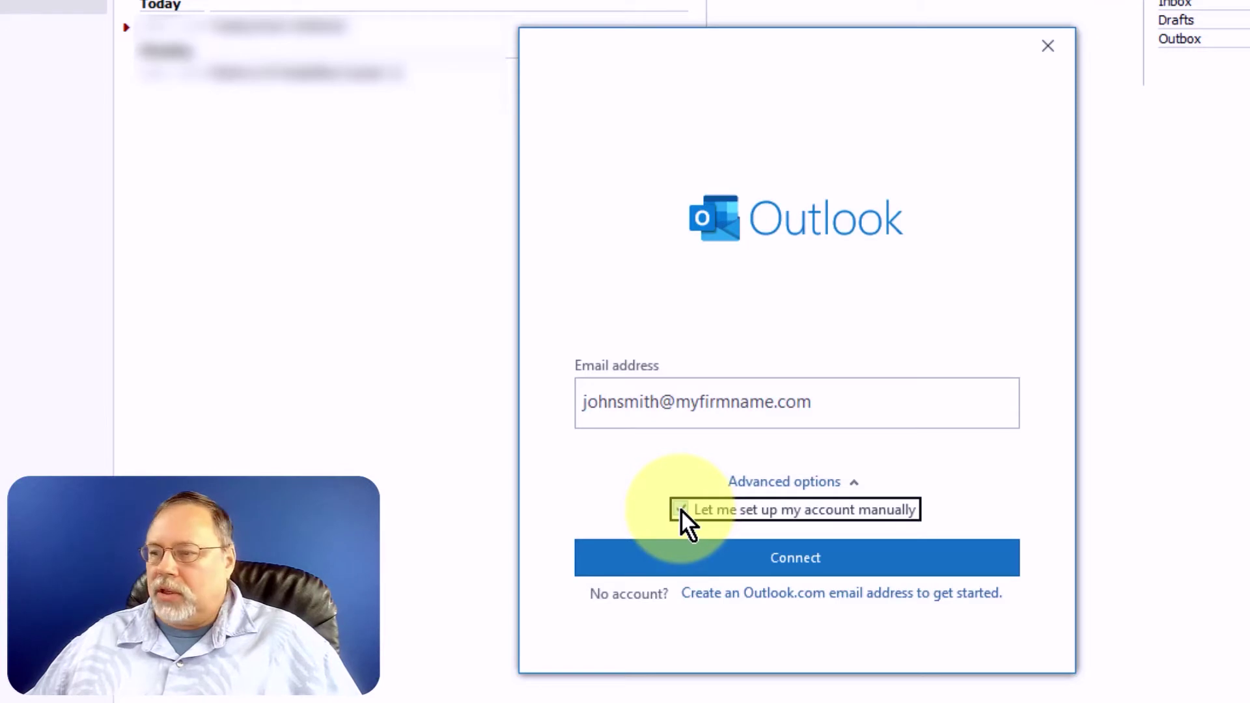
left_click(798, 560)
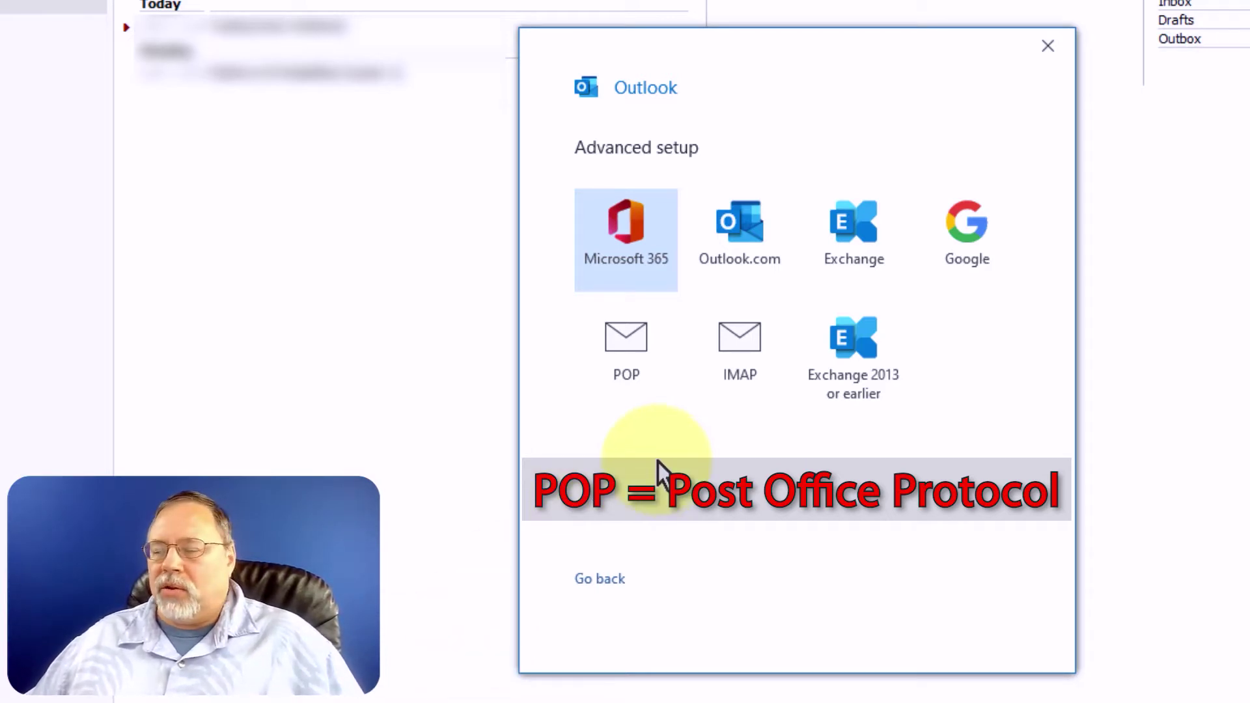
left_click(623, 364)
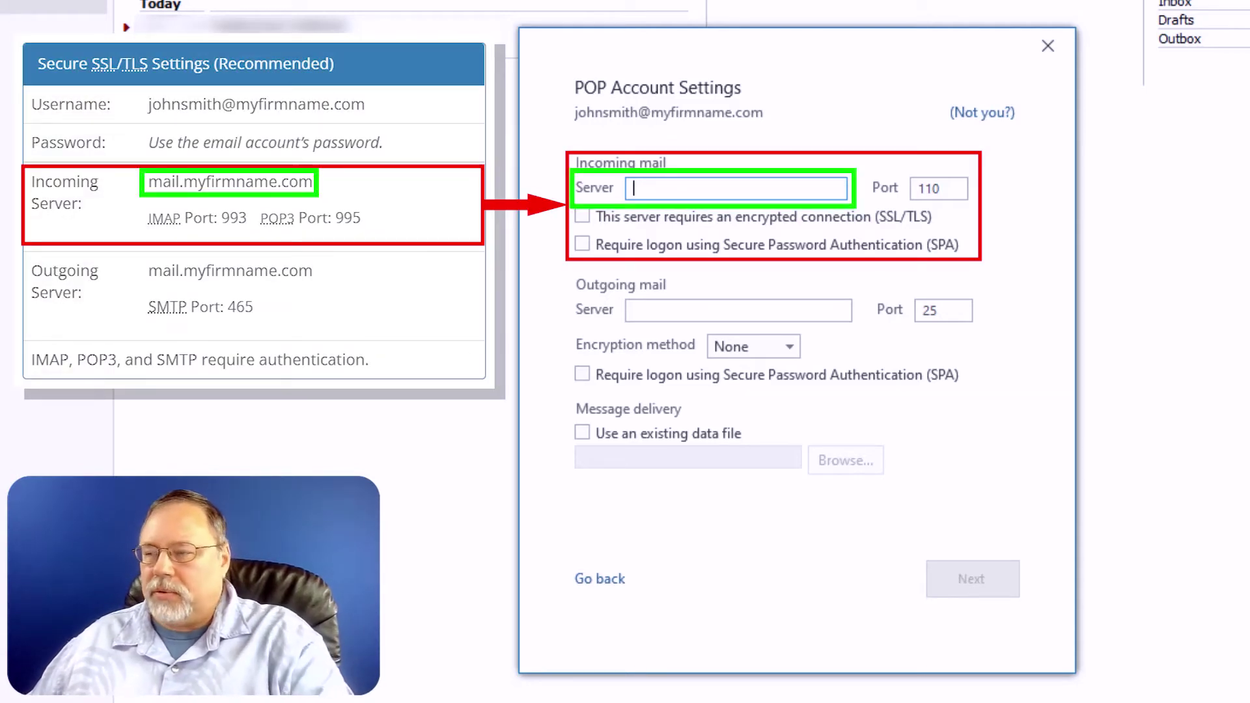
Set the incoming server to mail.myfirmname.com on port 995, requiring an encrypted connection.
type("mail.myfirmname.com")
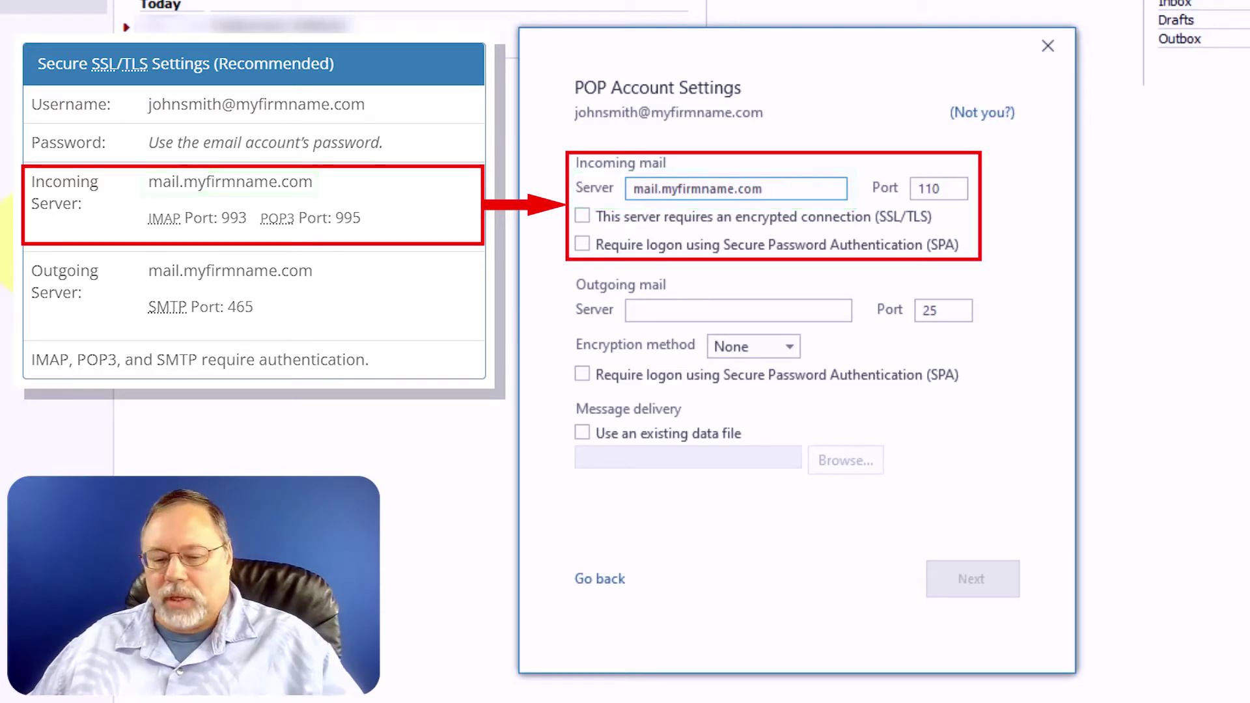
key("Tab")
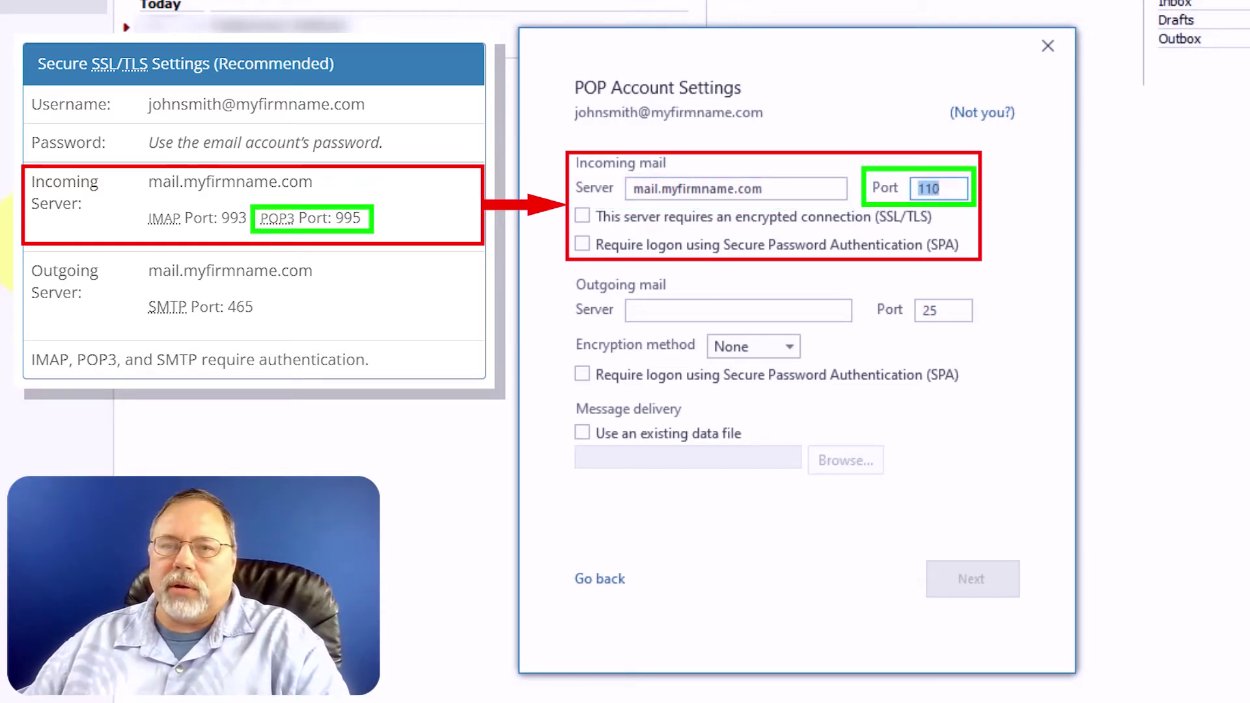
type("995")
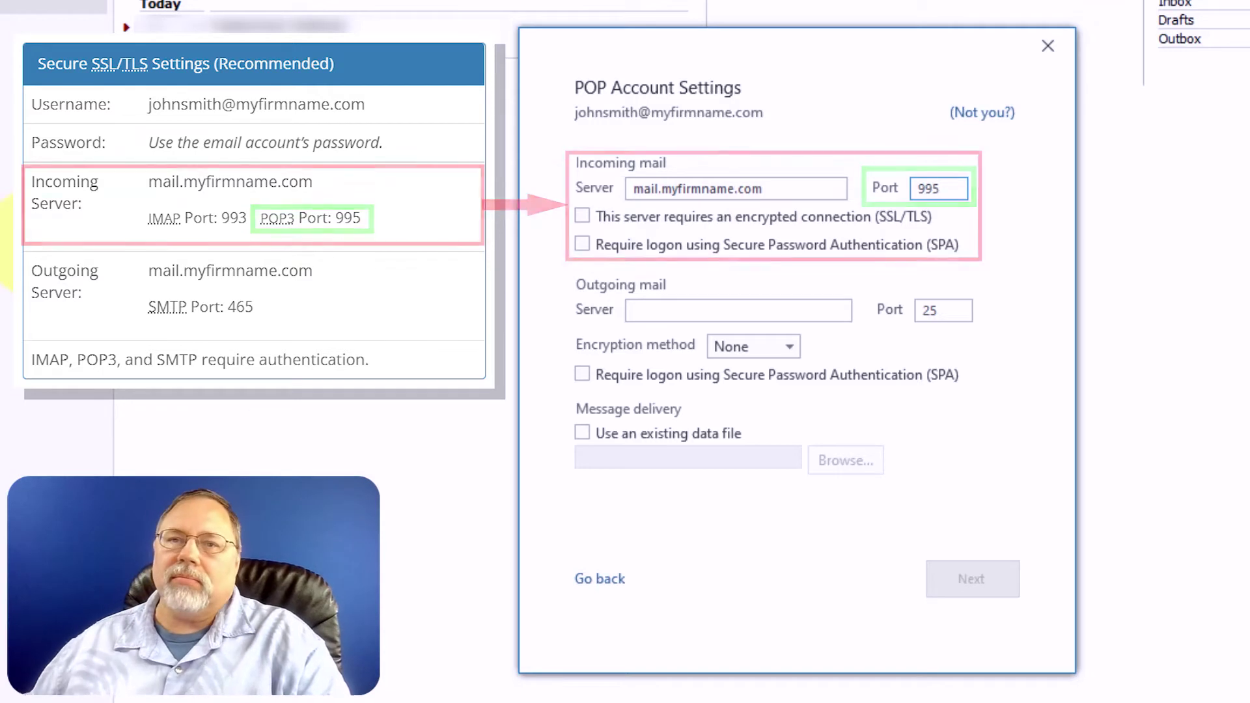
left_click(583, 215)
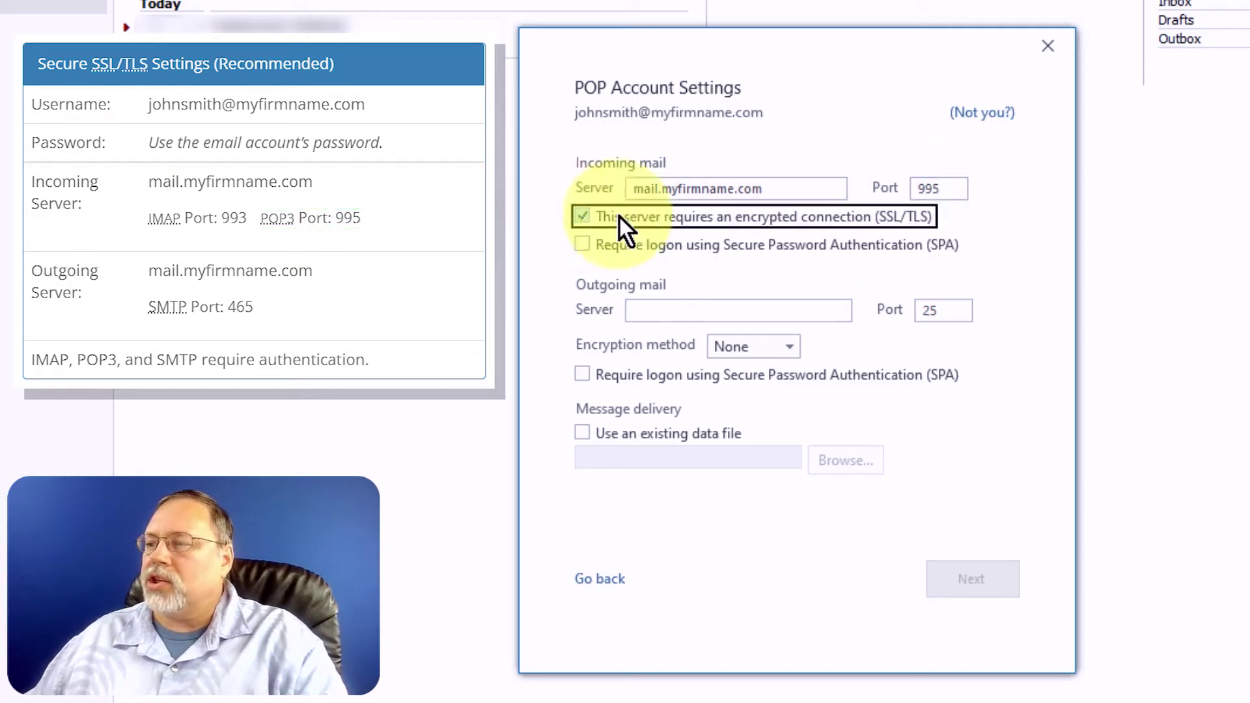
Set the outgoing server to mail.myfirmname.com on port 465 with SSL/TLS encryption.
left_click(639, 310)
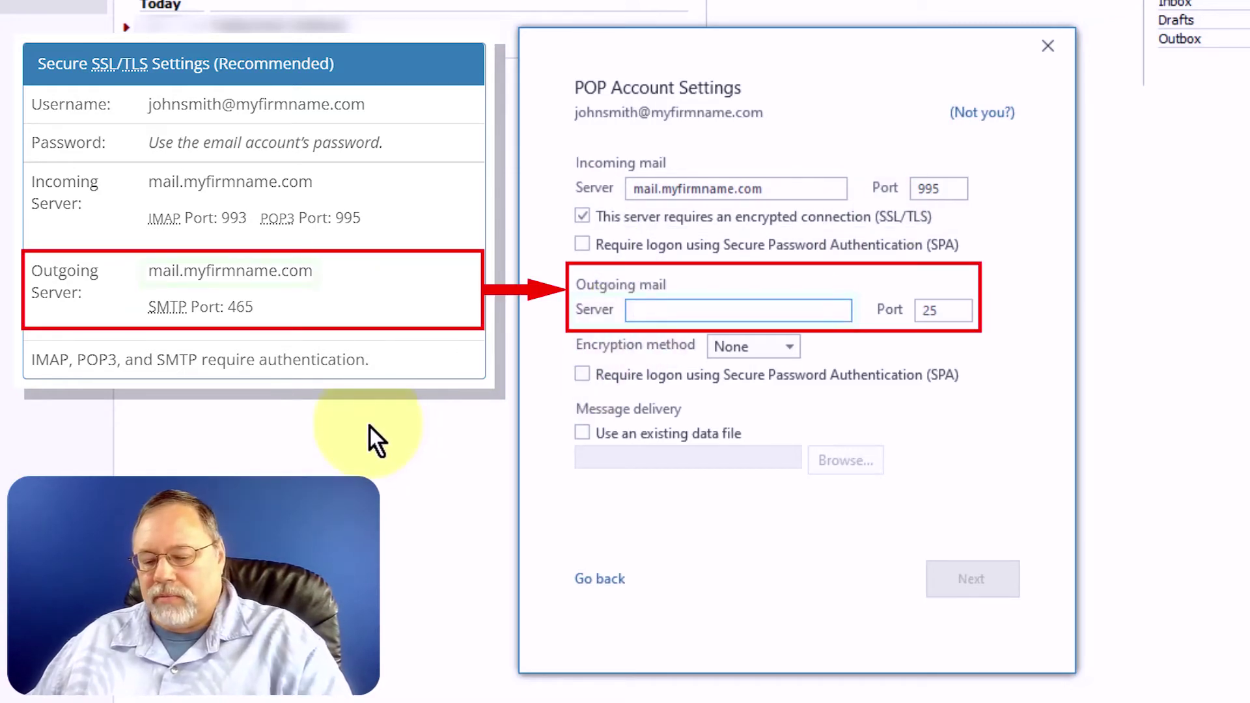
type("mail.myfirmname.com")
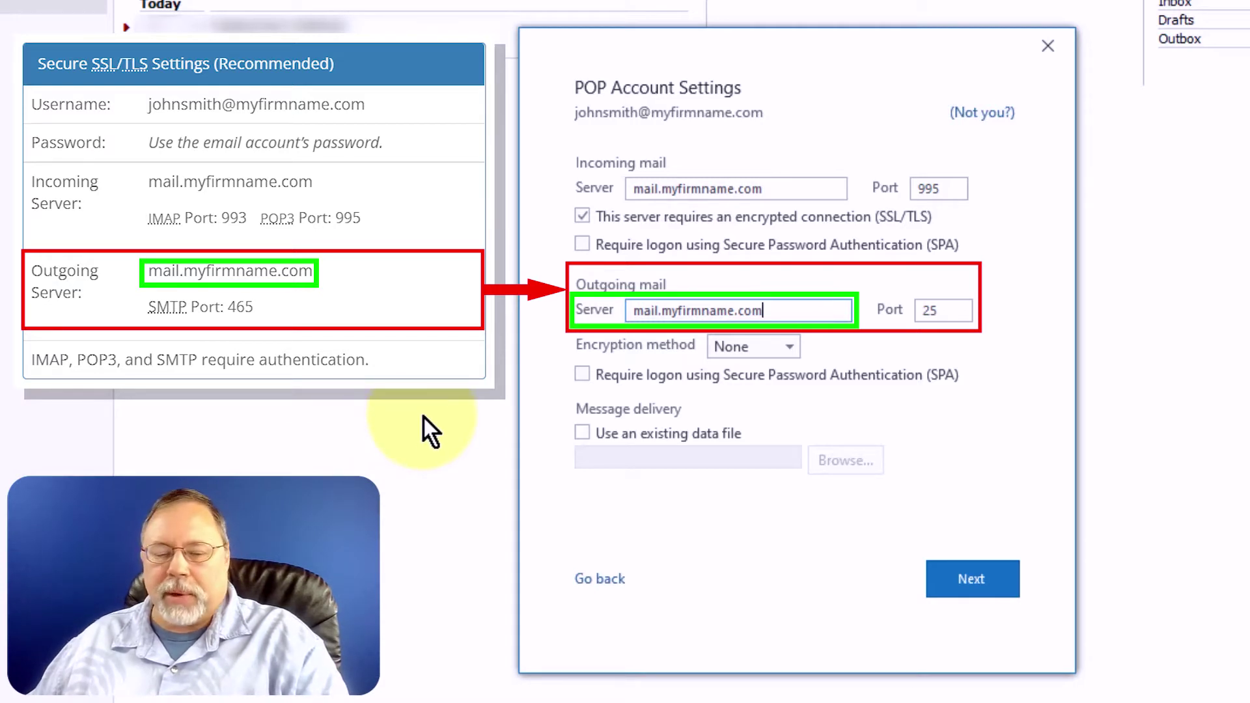
key("Tab")
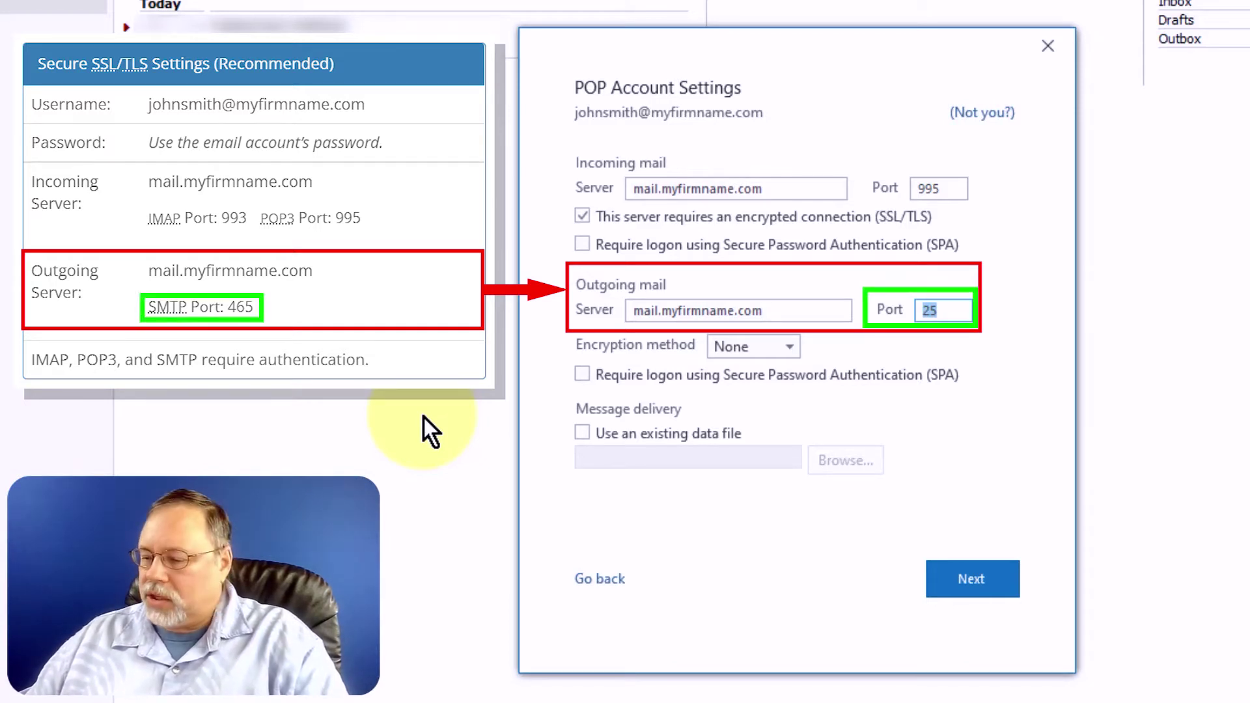
type("465")
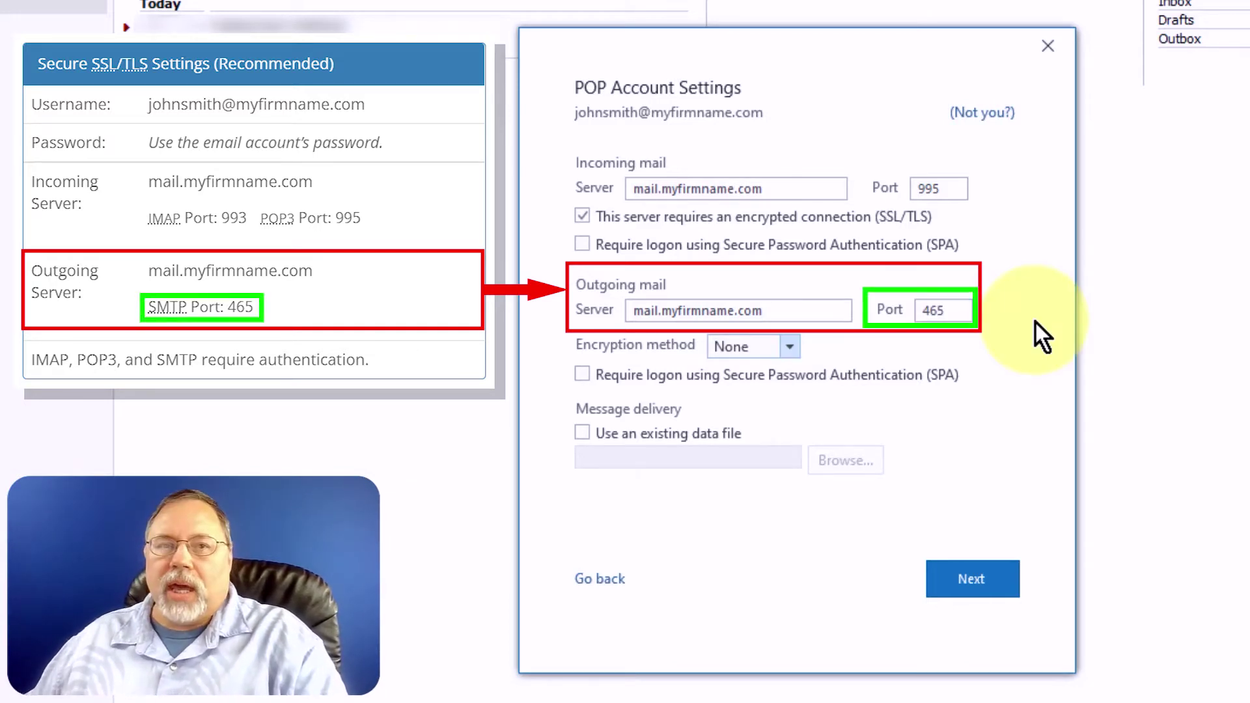
left_click(789, 345)
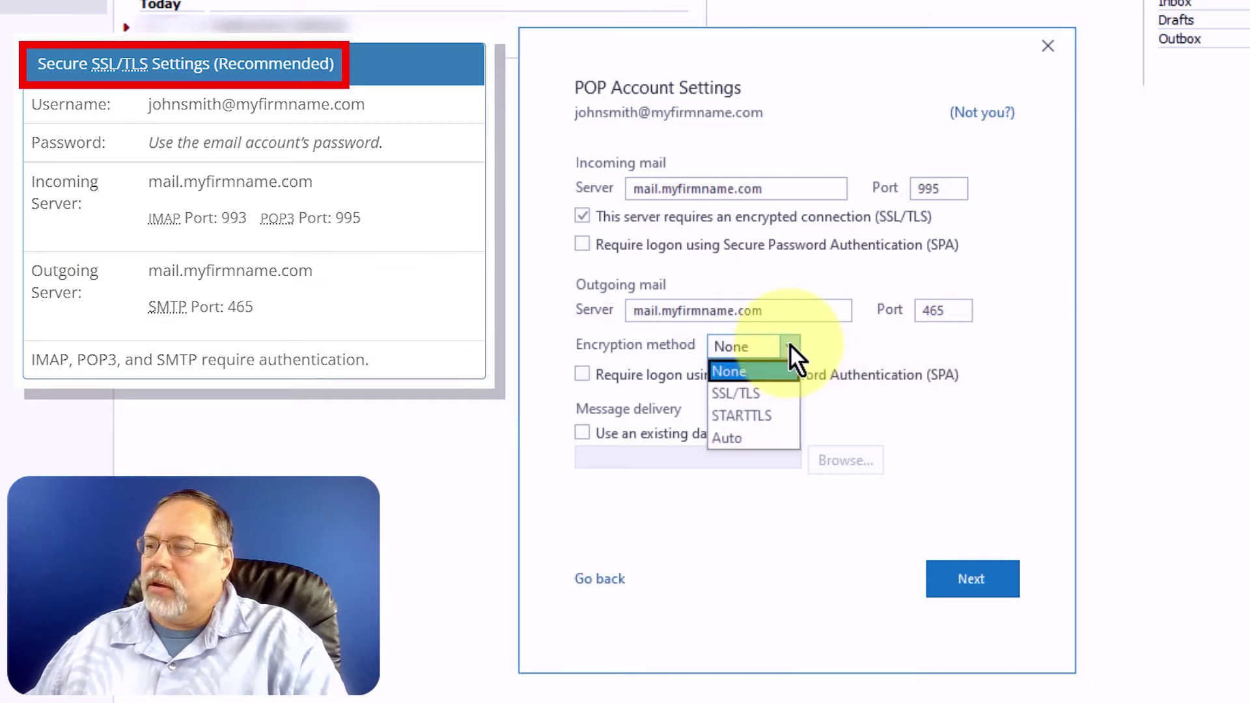
left_click(775, 398)
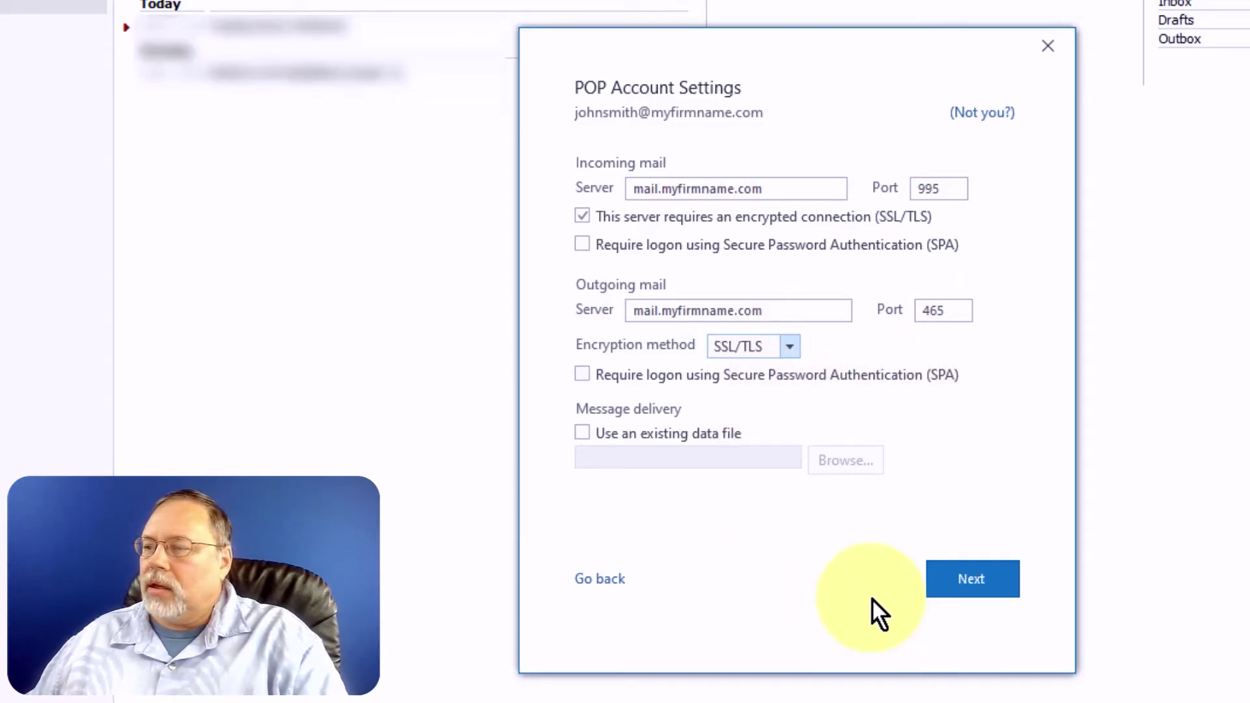
left_click(954, 582)
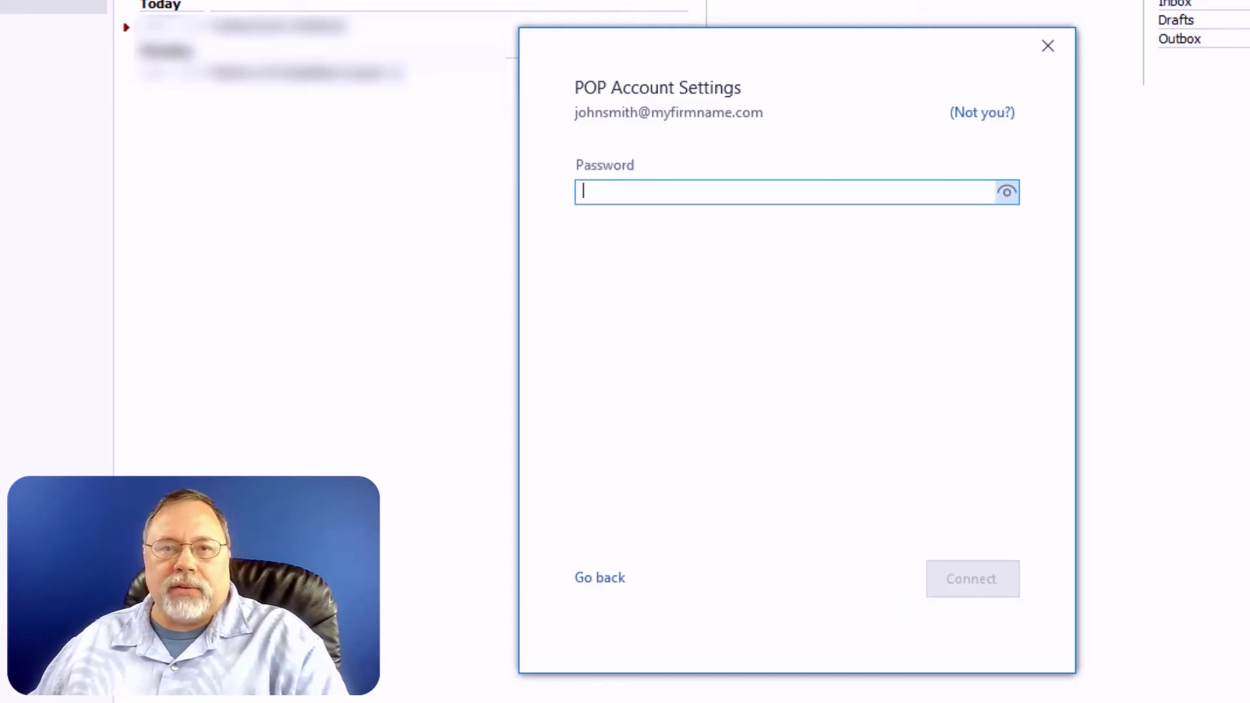
Enter the account password, connect, and skip the Outlook Mobile phone setup.
key("ctrl+v")
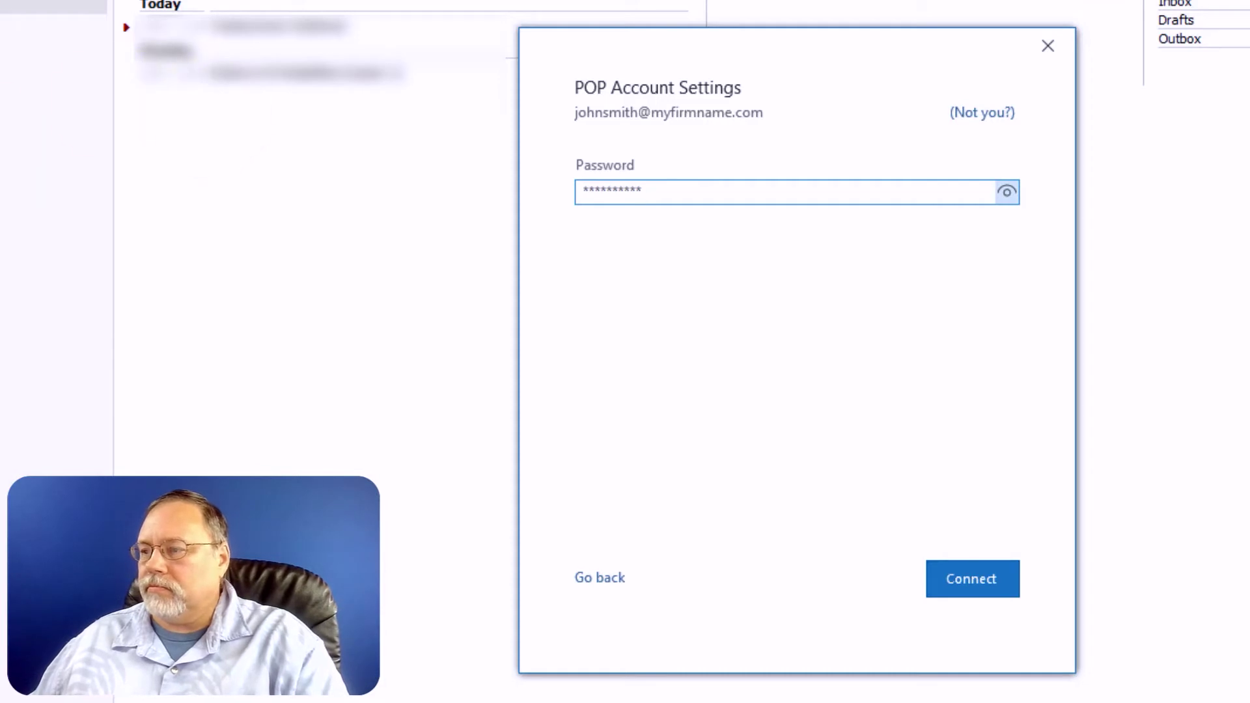
left_click(963, 576)
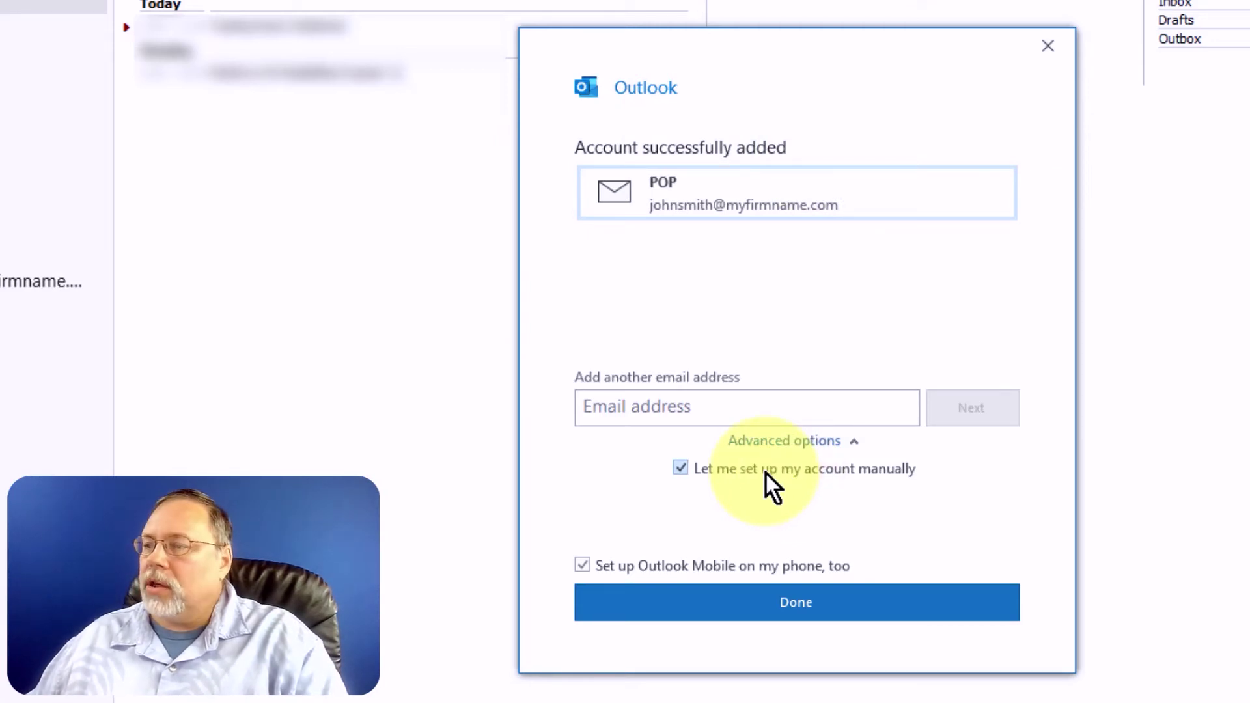
left_click(583, 568)
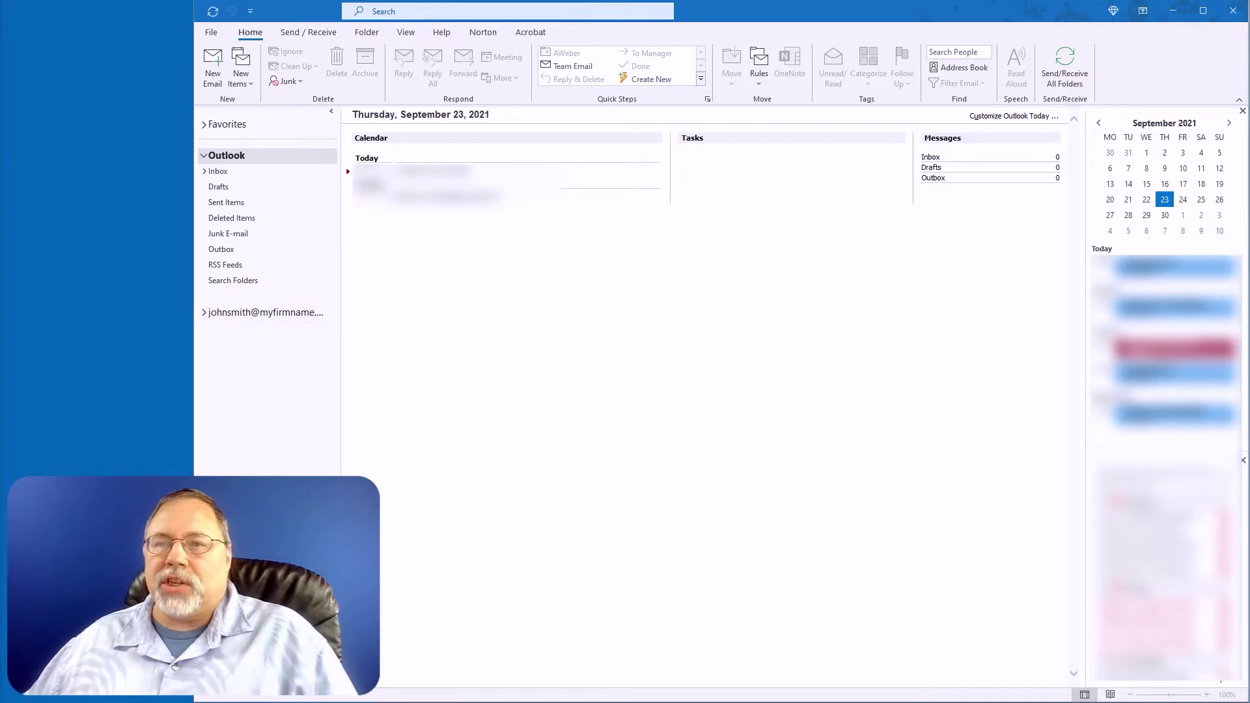
Rename the account's data file to 'John @ My Firm' via Data File Properties > Advanced.
right_click(234, 315)
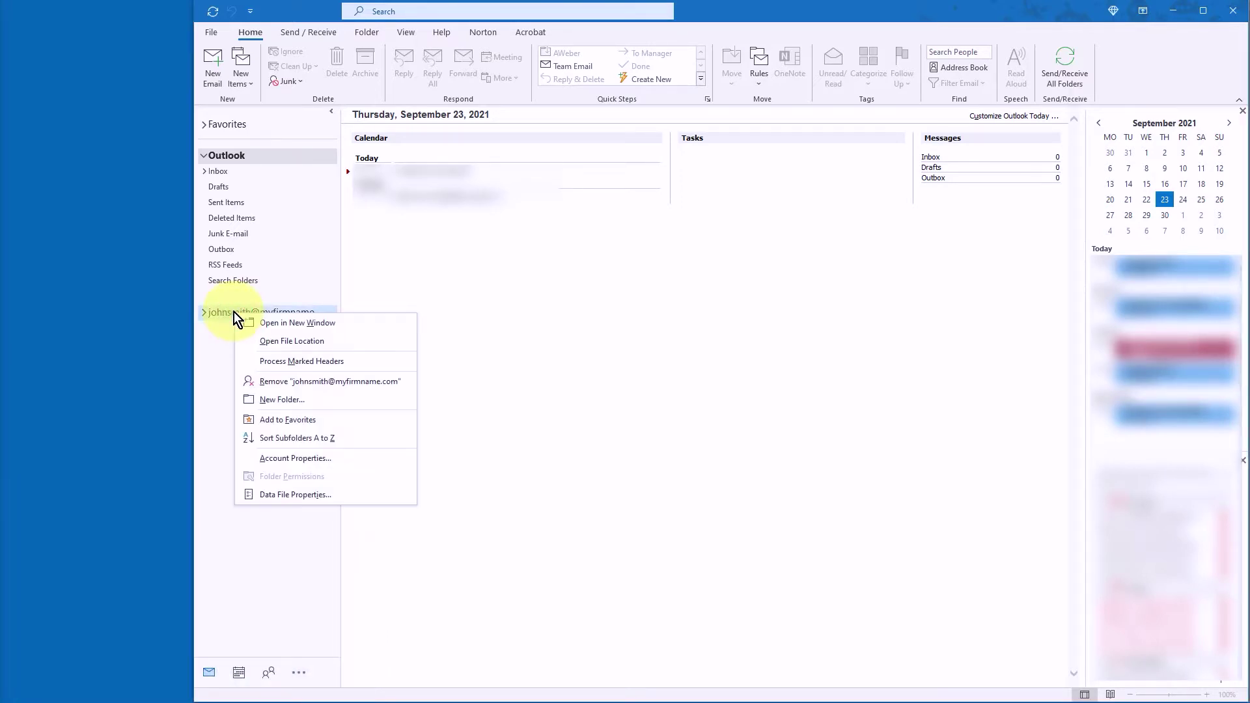
left_click(294, 495)
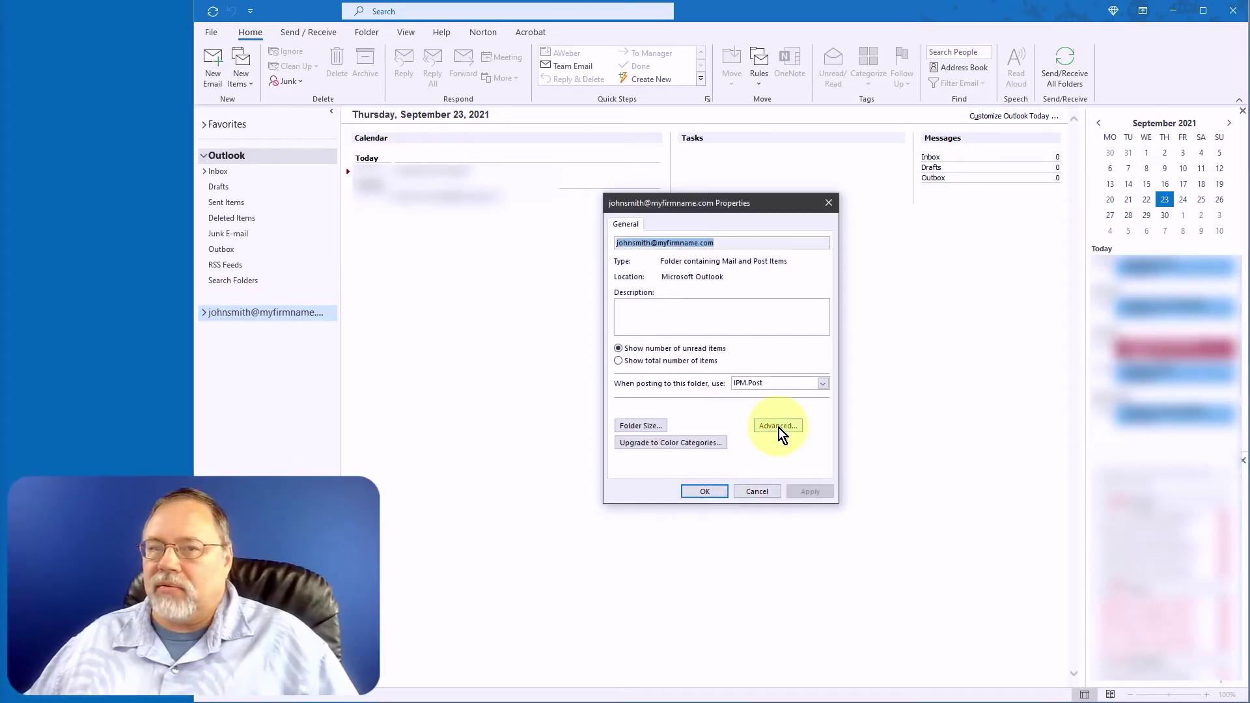
left_click(778, 426)
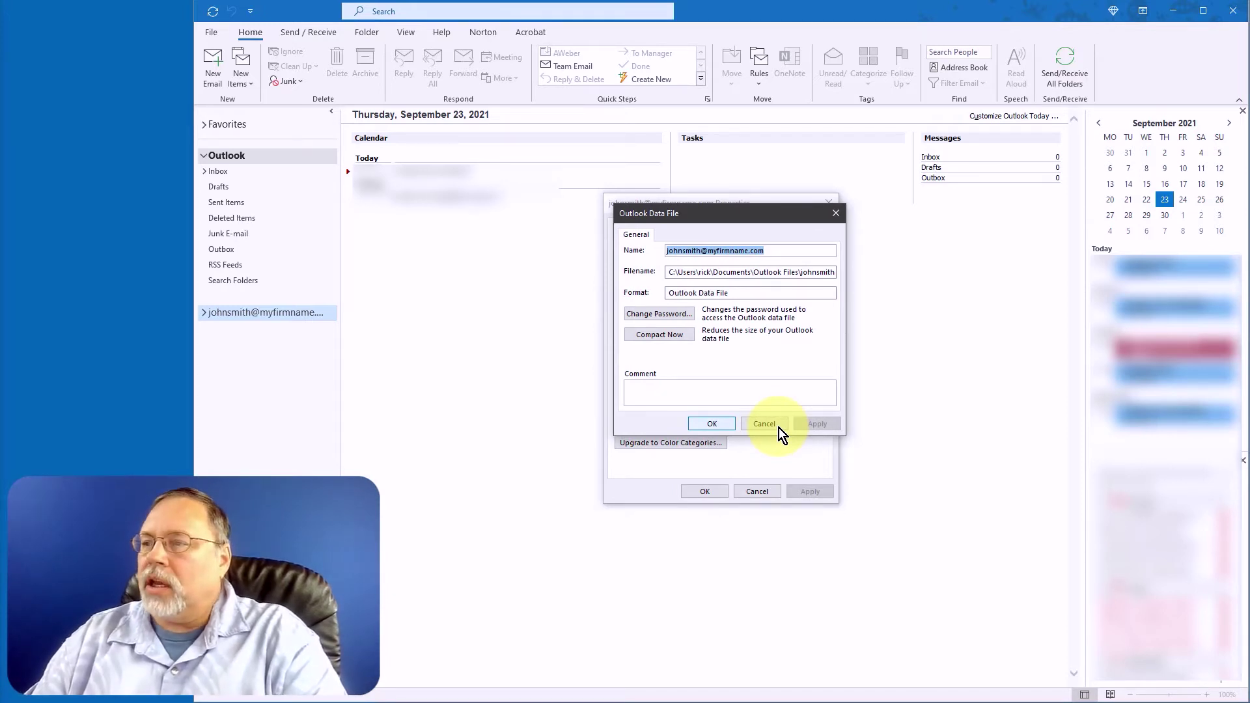
type("John @ ")
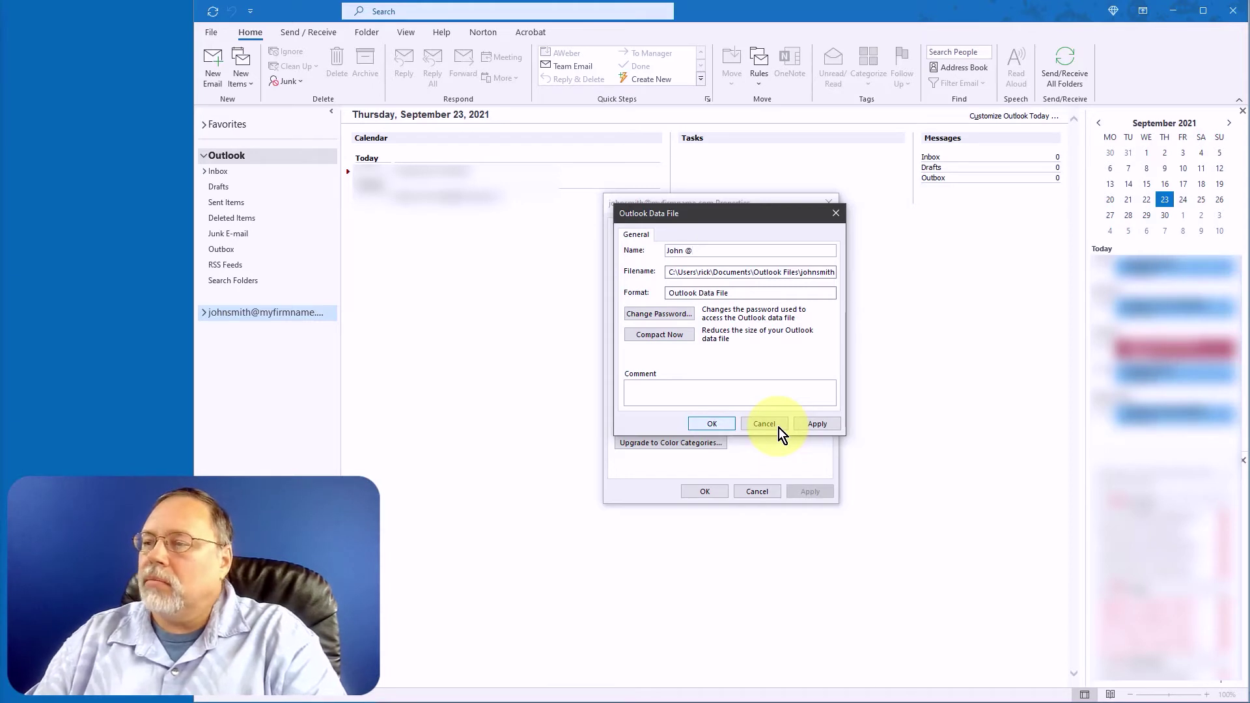
type("My Firm")
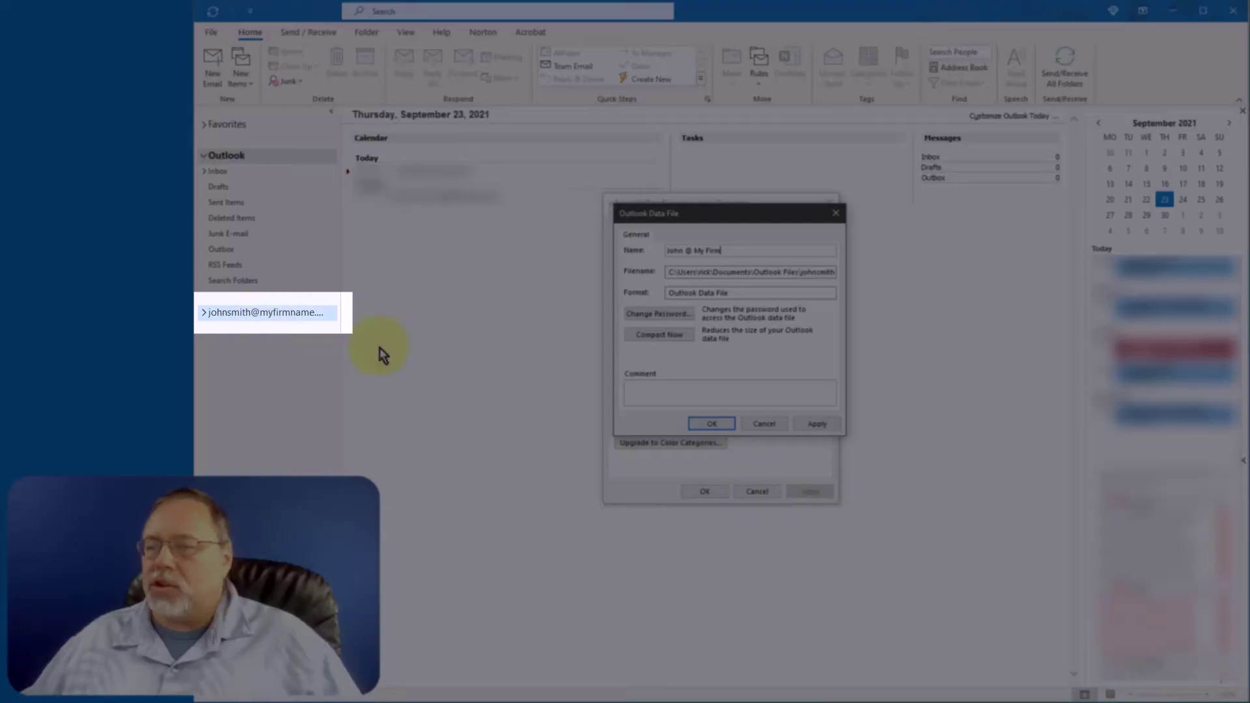
left_click(692, 424)
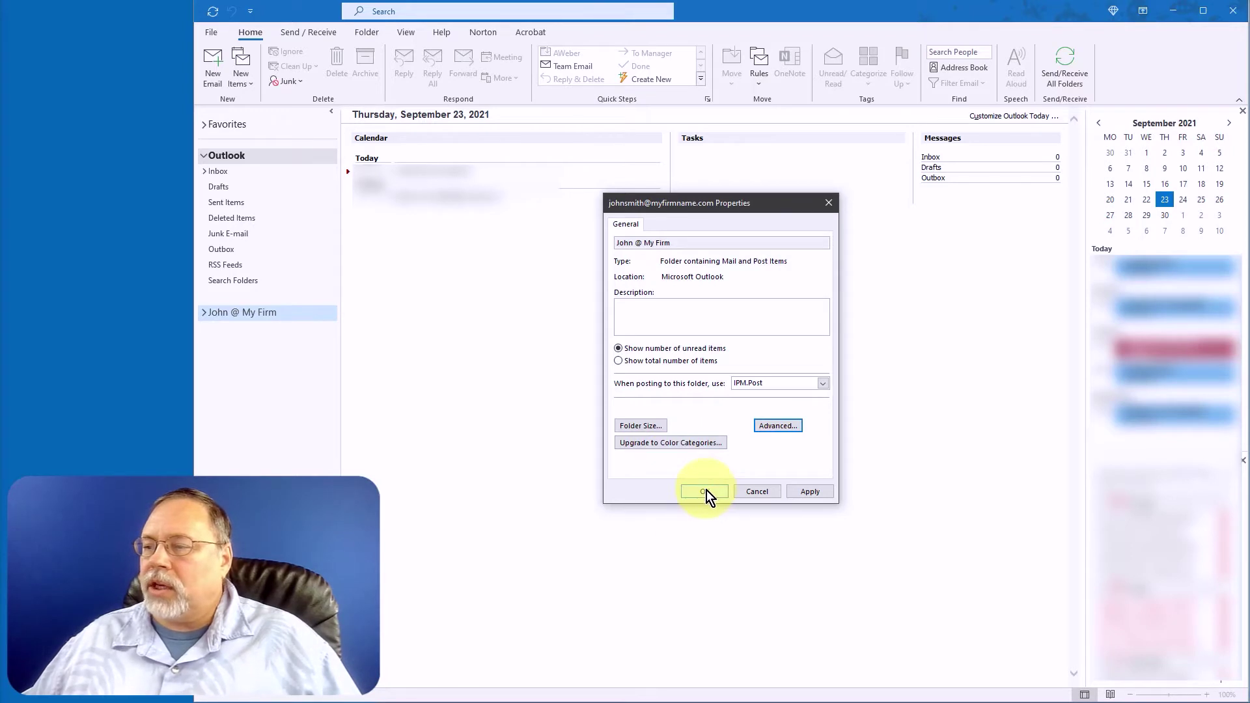
left_click(705, 491)
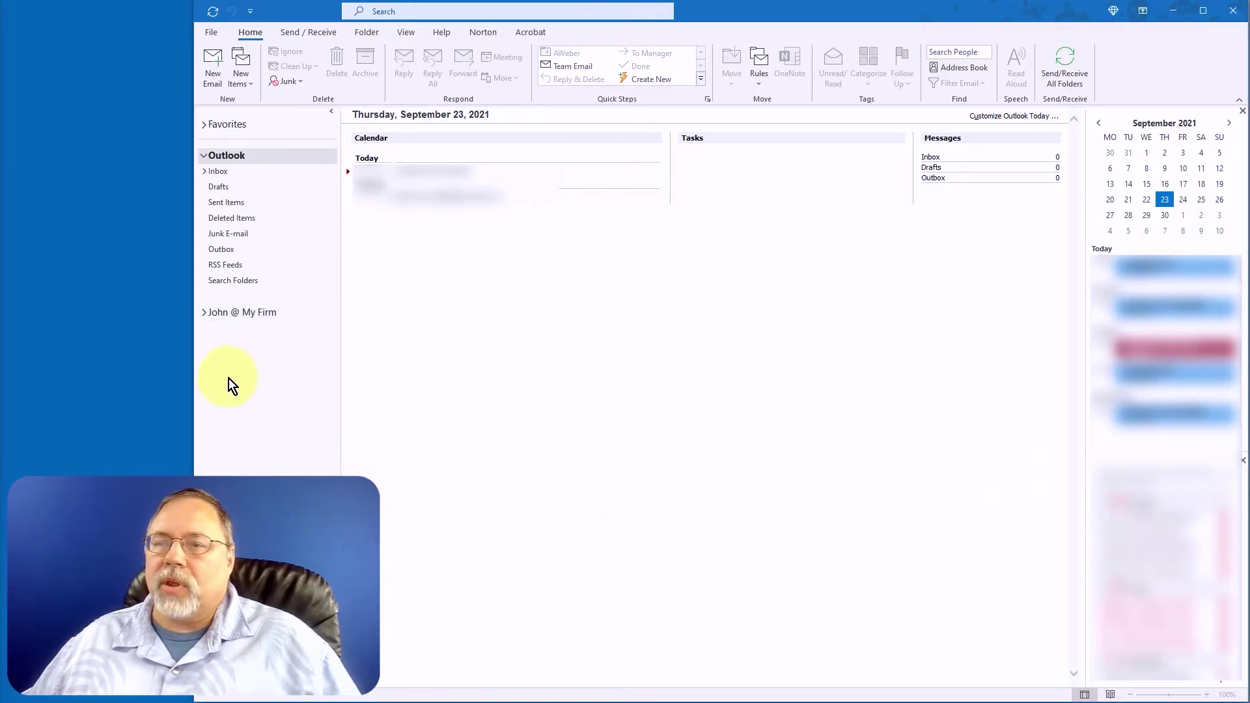
Open Account Settings from File > Info and select the new POP account in the Email list.
right_click(228, 311)
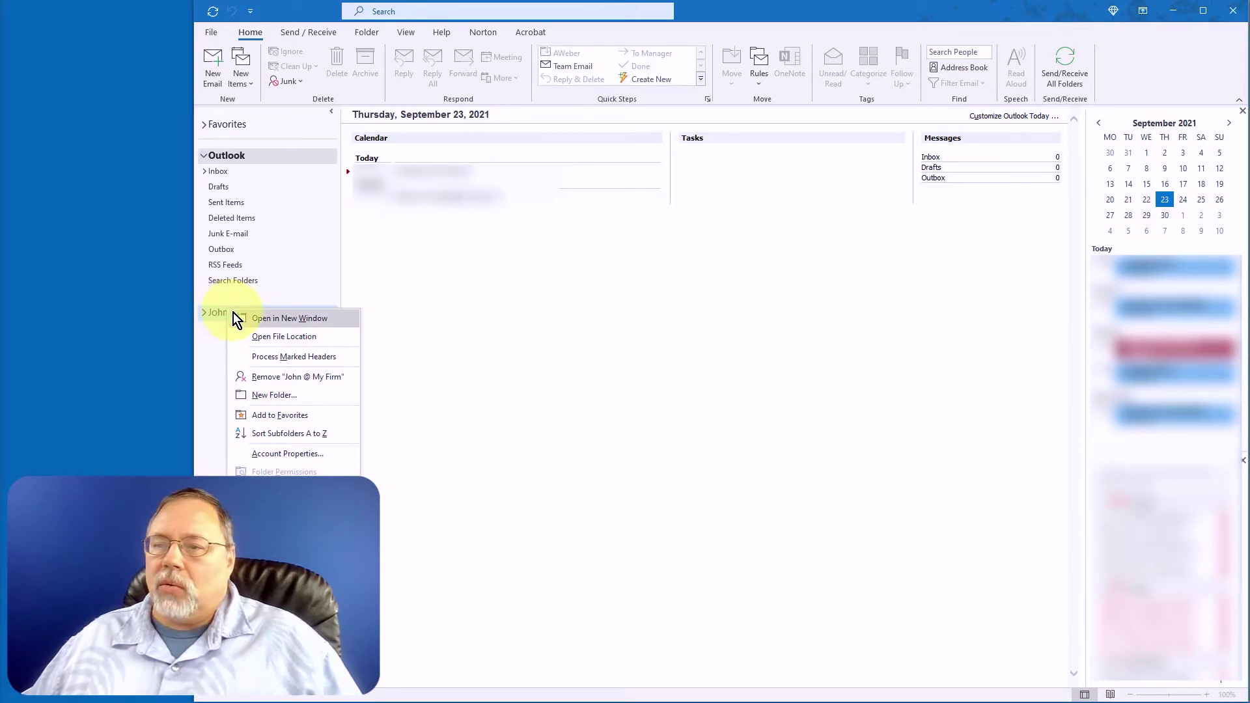
left_click(279, 453)
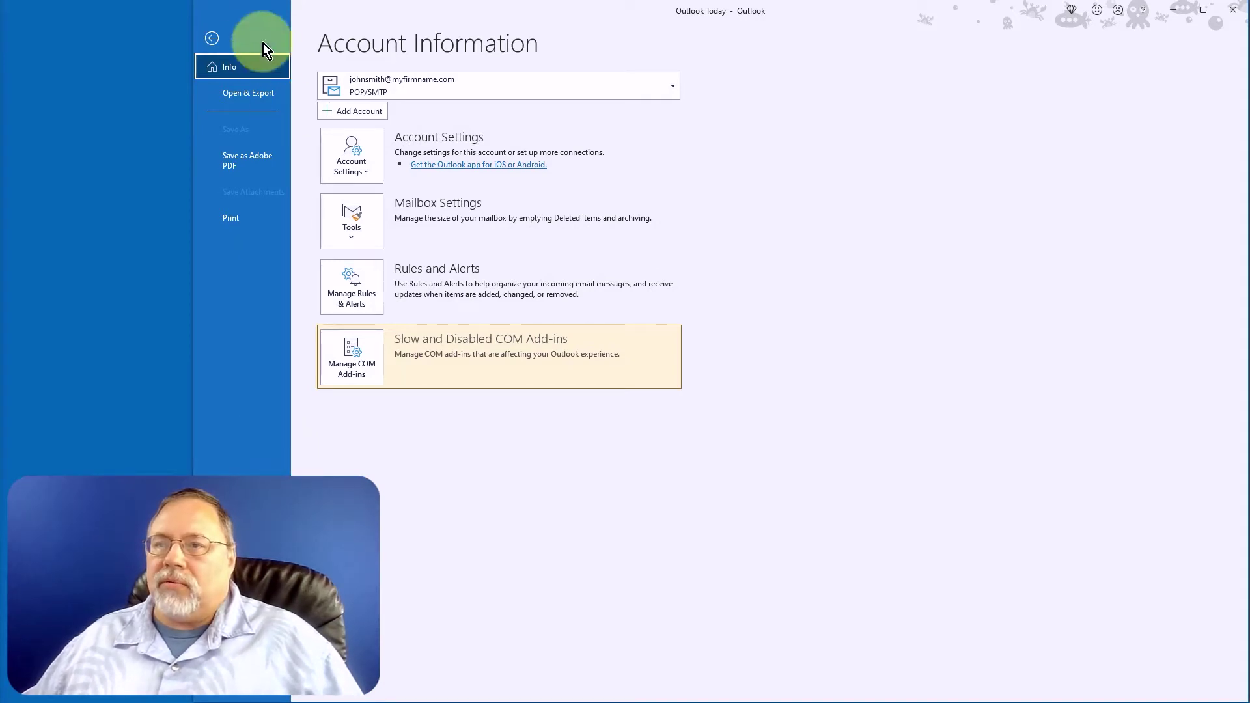
left_click(357, 160)
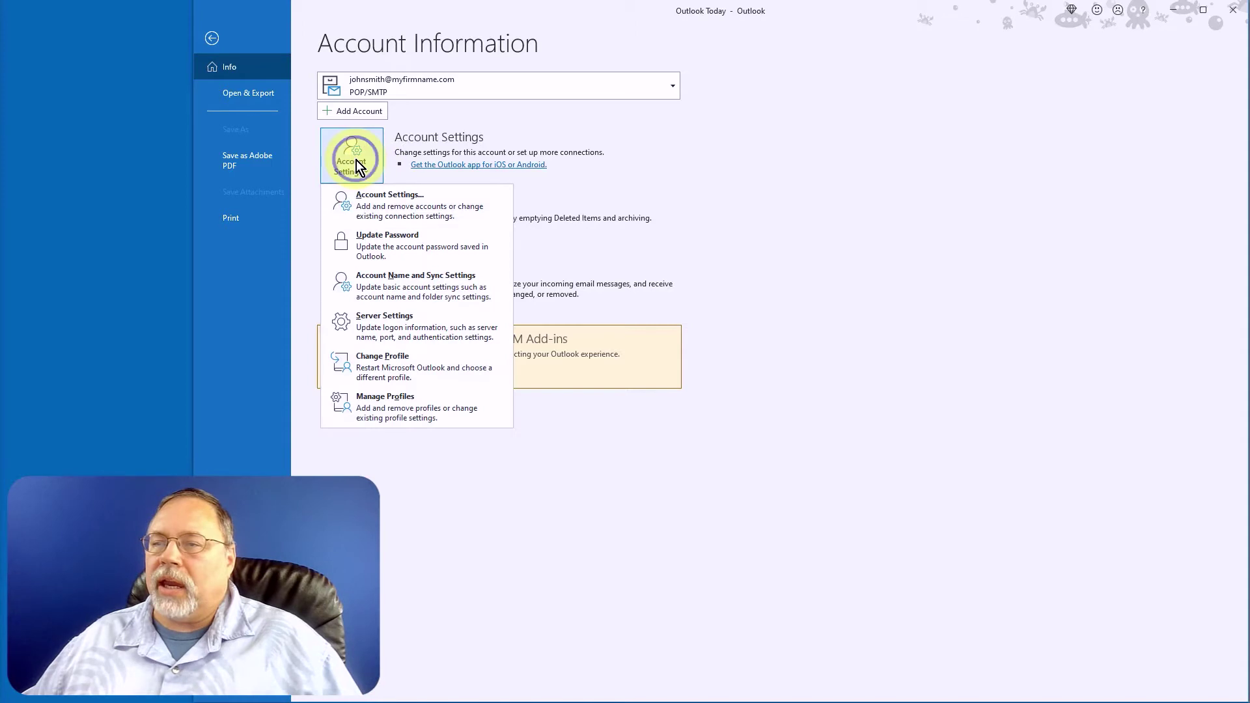
left_click(376, 201)
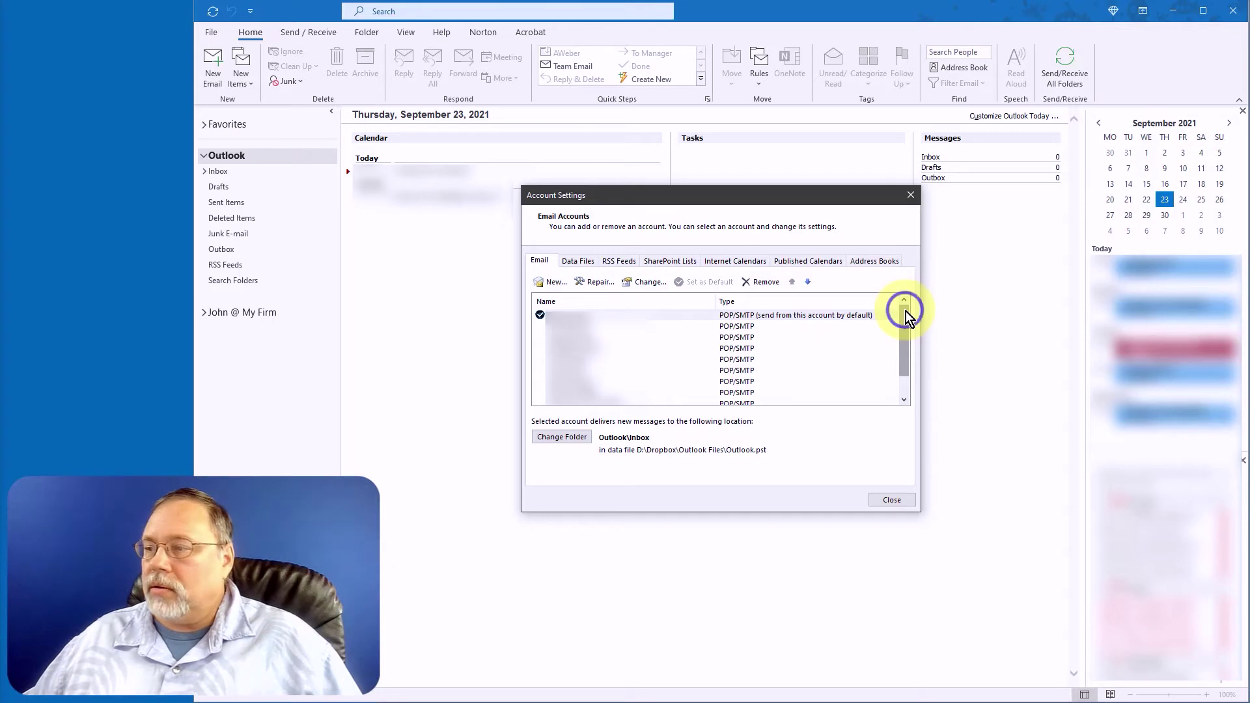
left_click_drag(904, 310, 906, 362)
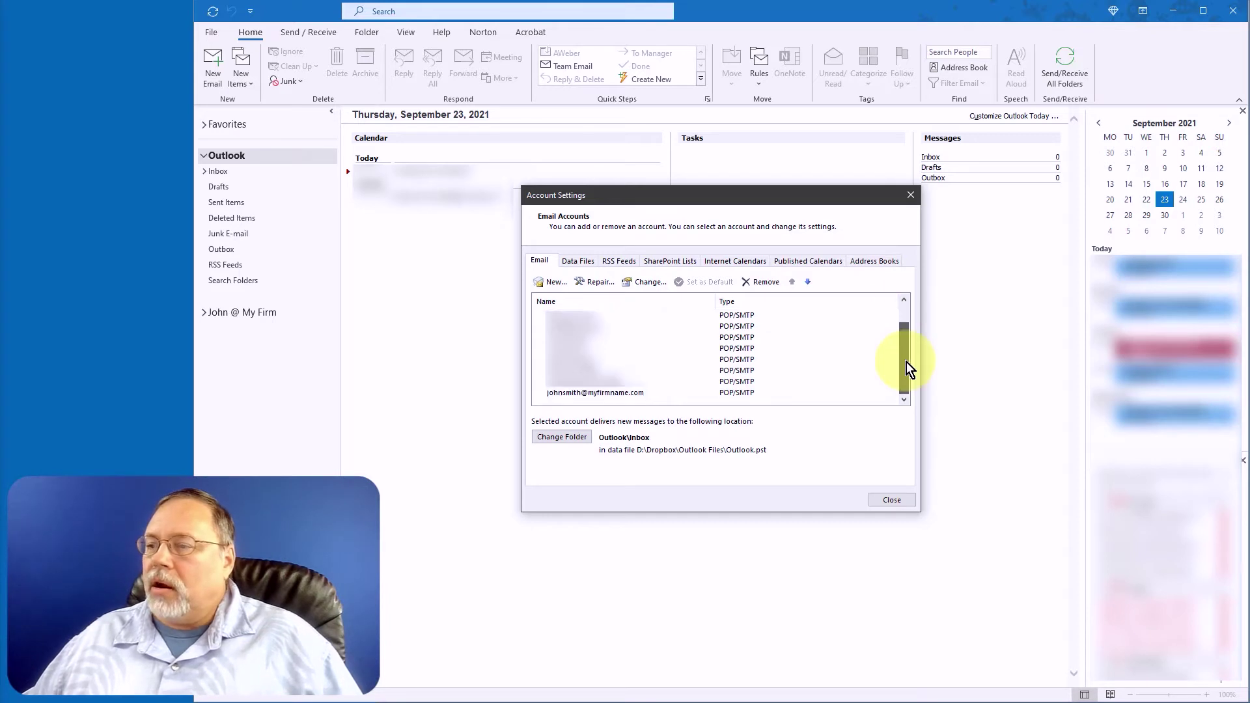
left_click(571, 394)
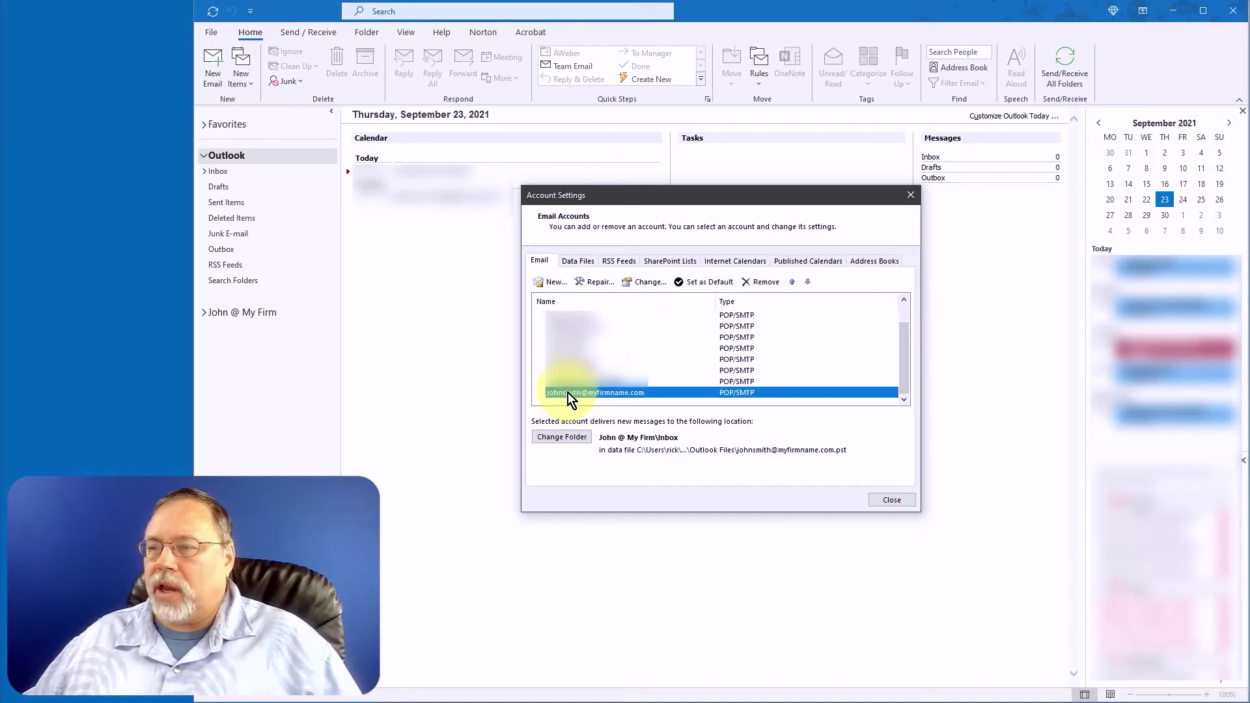
Set Your name to the owner's full name, Account name to 'John @ My Firm', and reply-to to the account address.
left_click(651, 283)
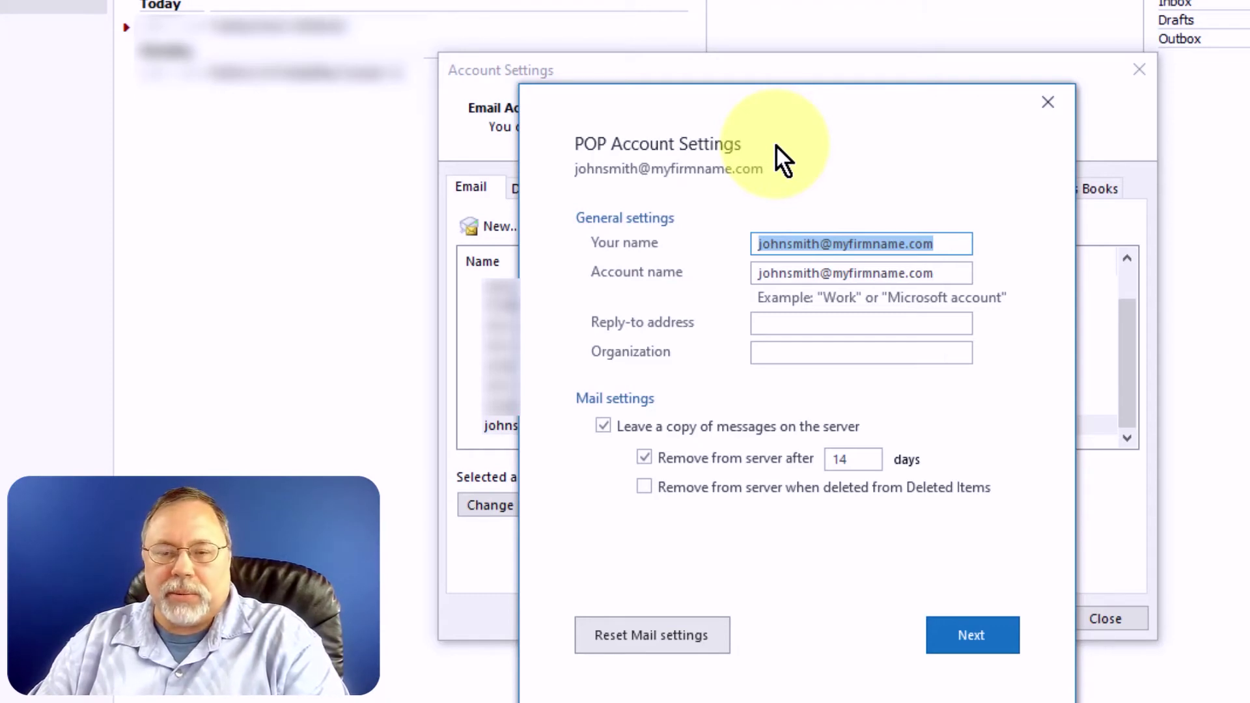
type("John ")
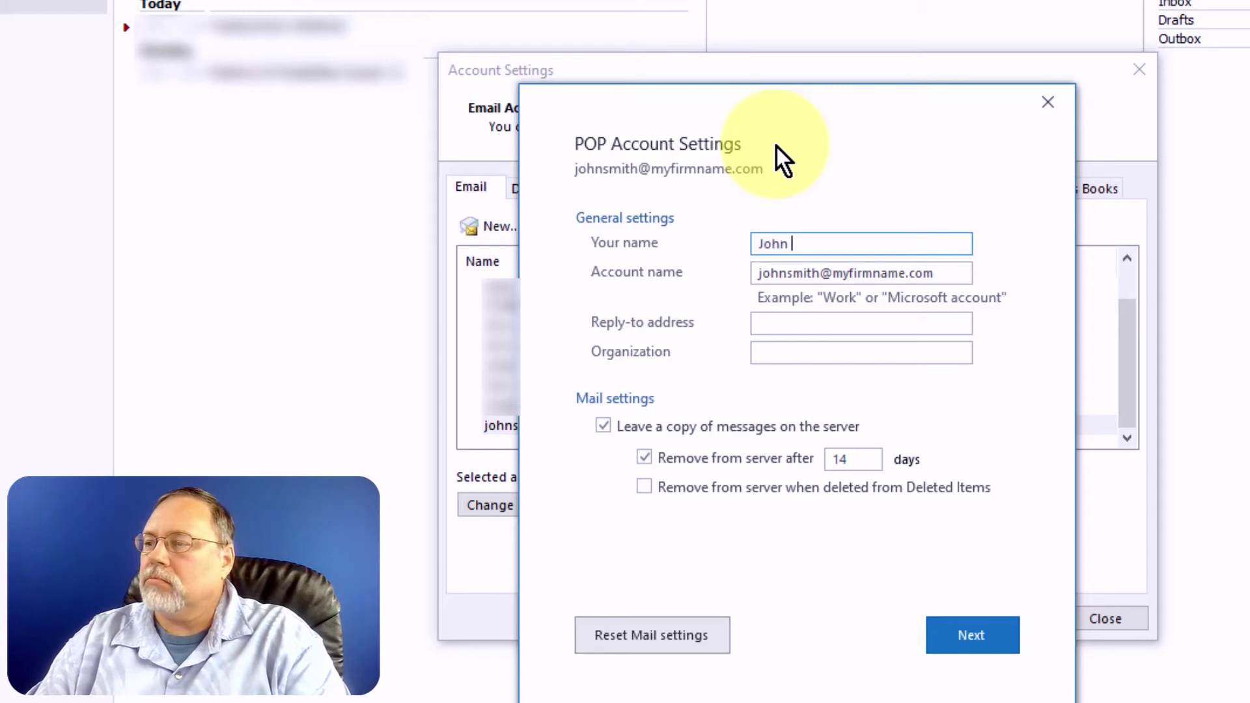
type("Smith")
key("Tab")
key("ctrl+c")
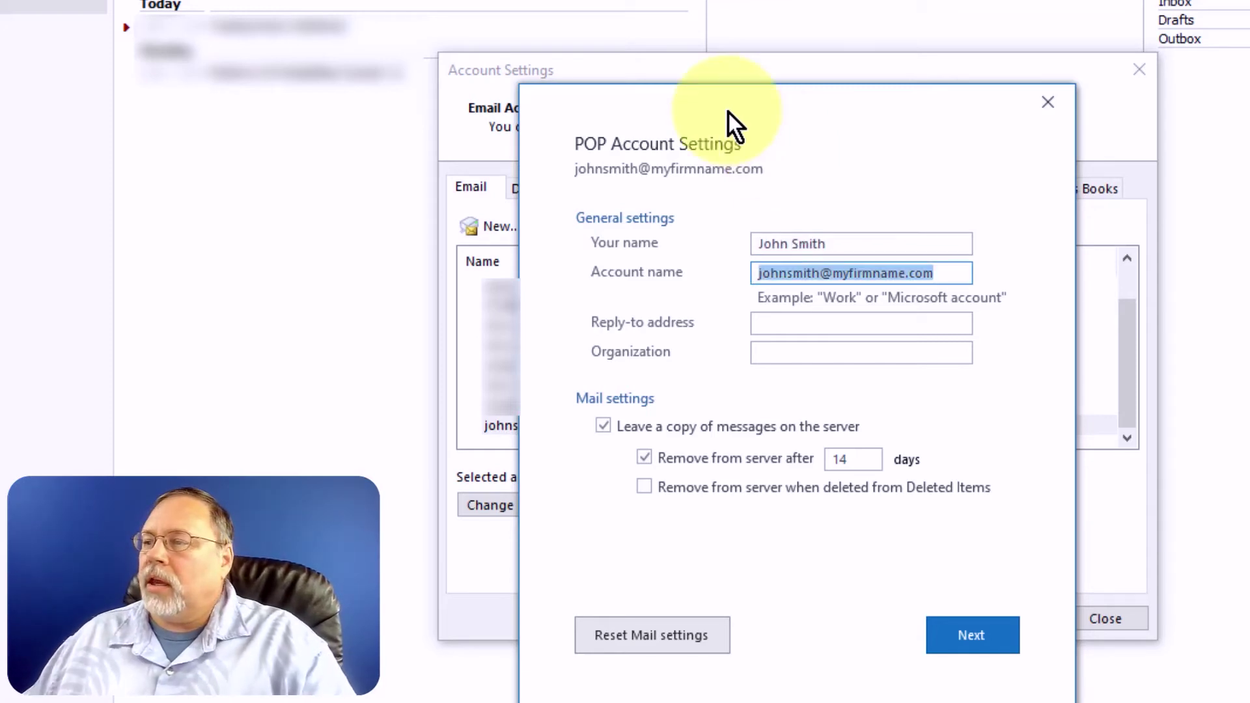
key("BackSpace")
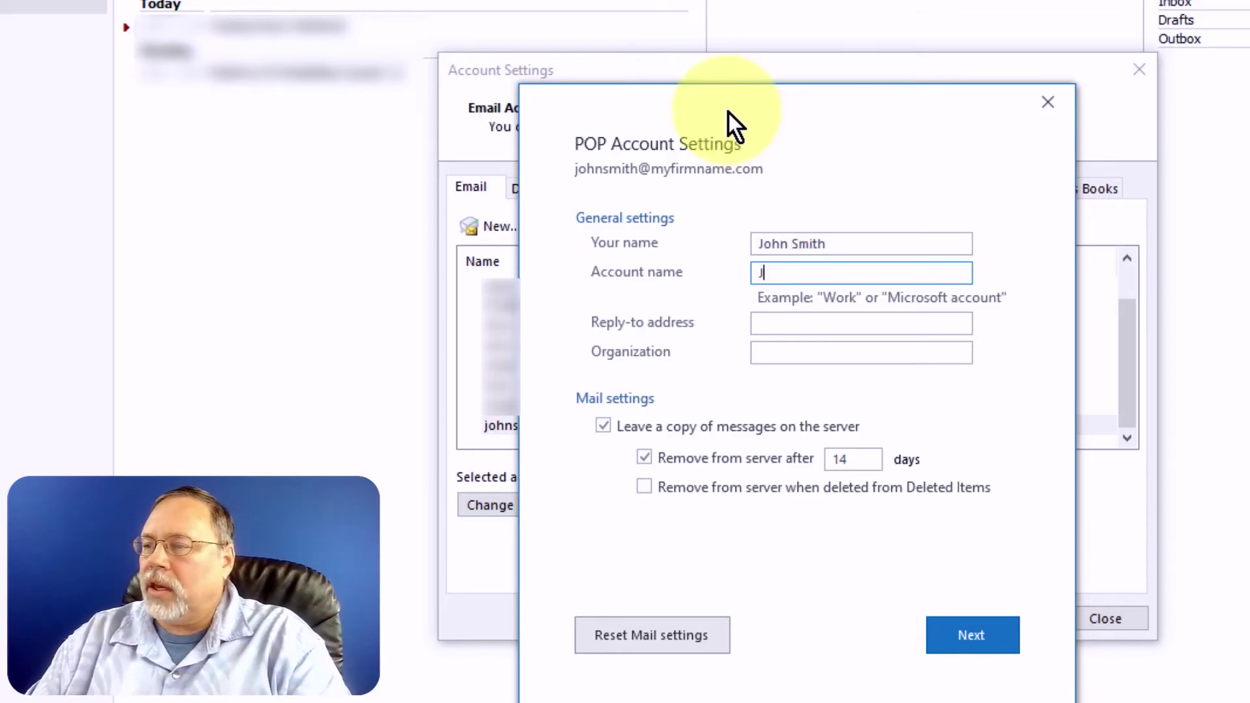
type("John @ My Firm")
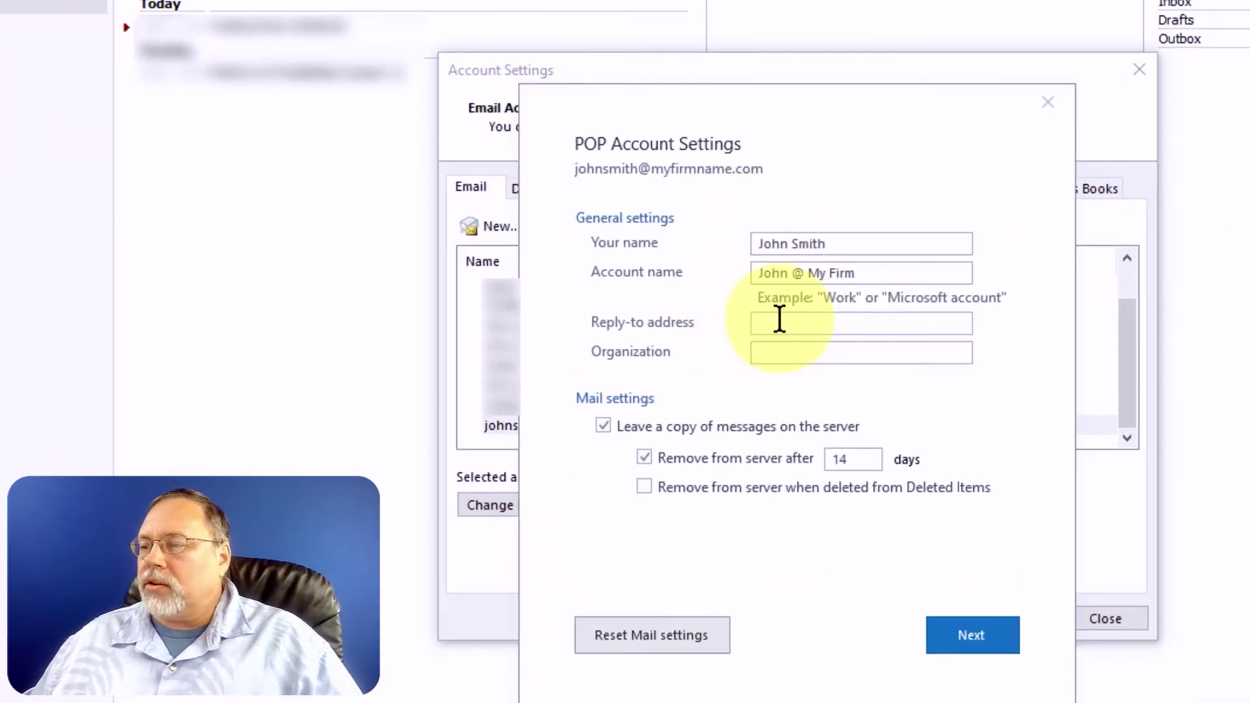
left_click(779, 319)
key("ctrl+v")
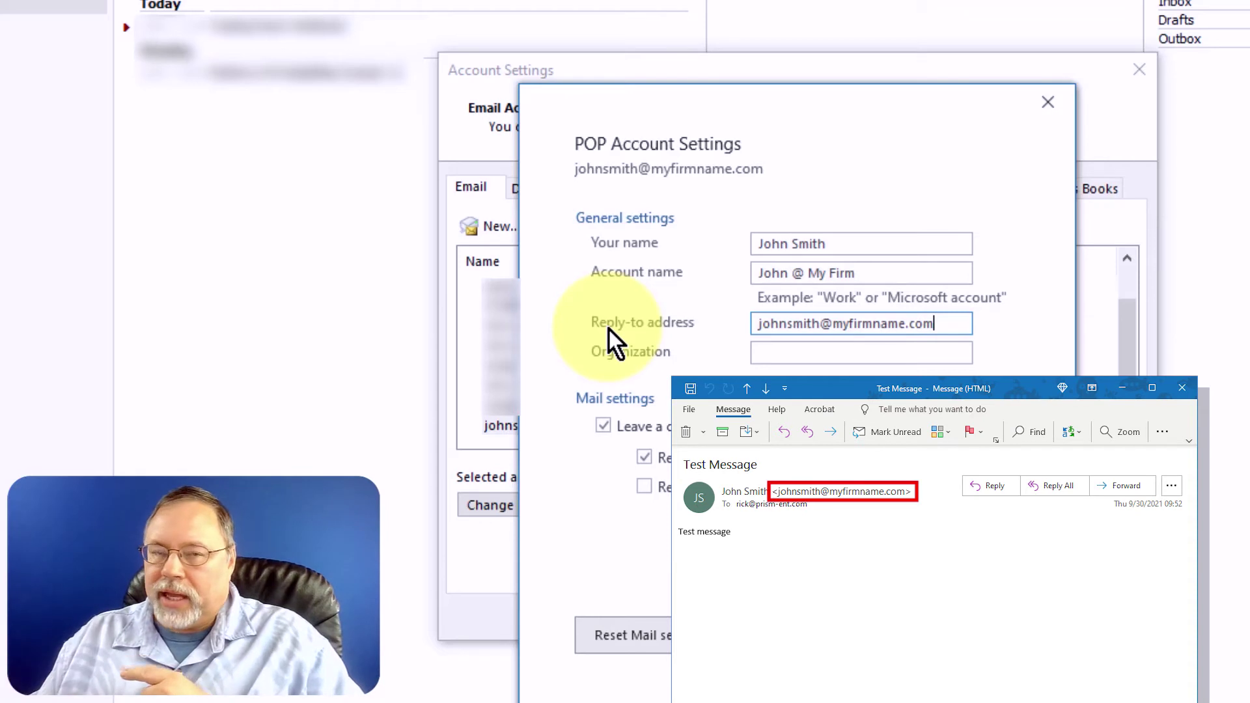
Enter 'My Firm' as the Organization.
key("Tab")
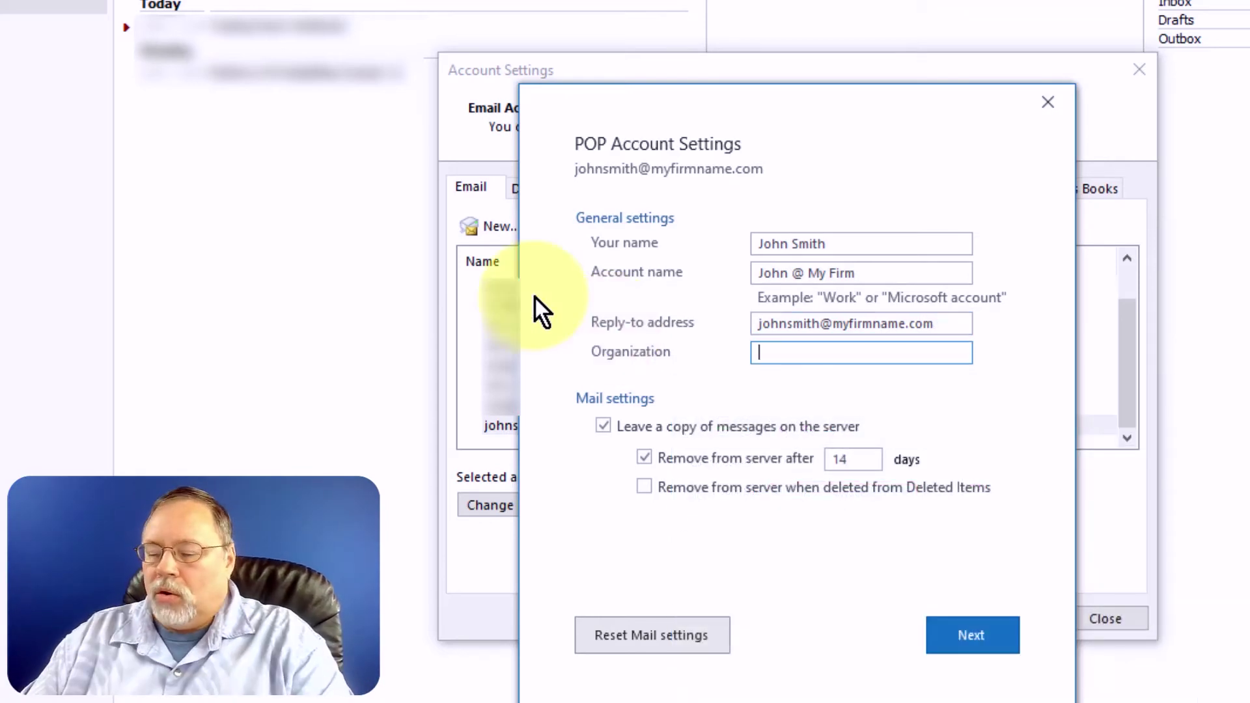
type("My Firm")
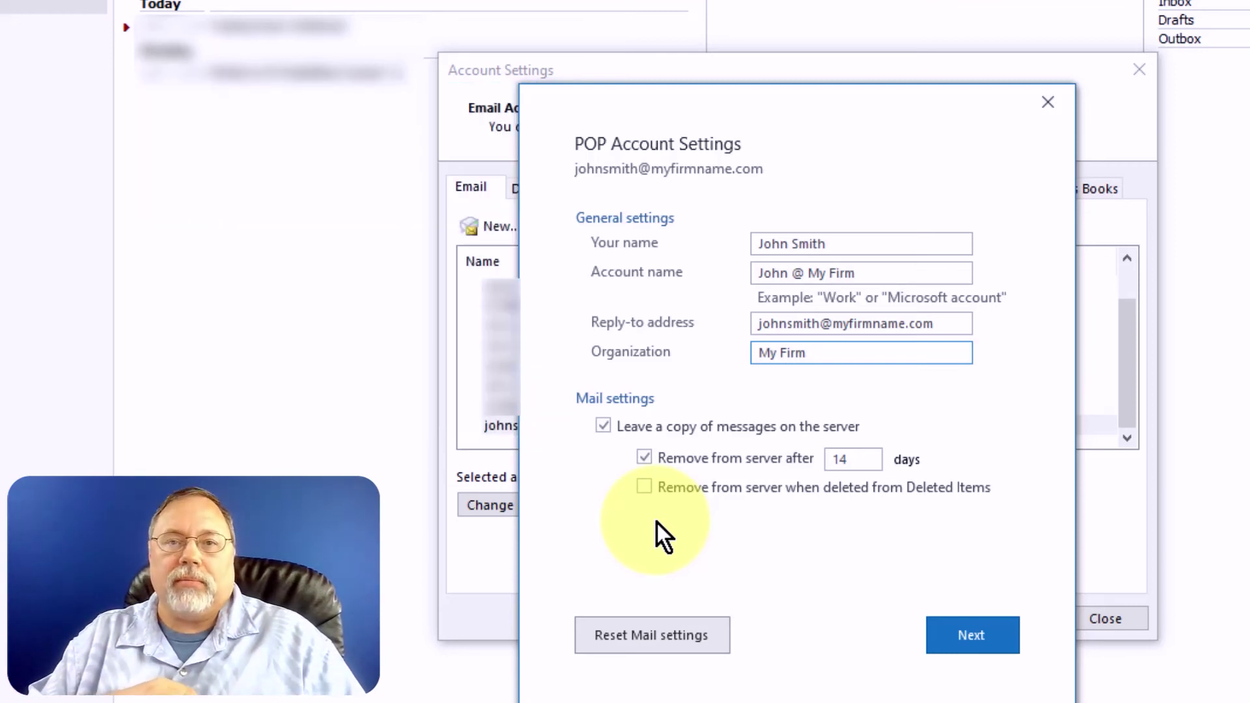
Save the account changes, recheck them briefly, and close Account Settings.
left_click(963, 642)
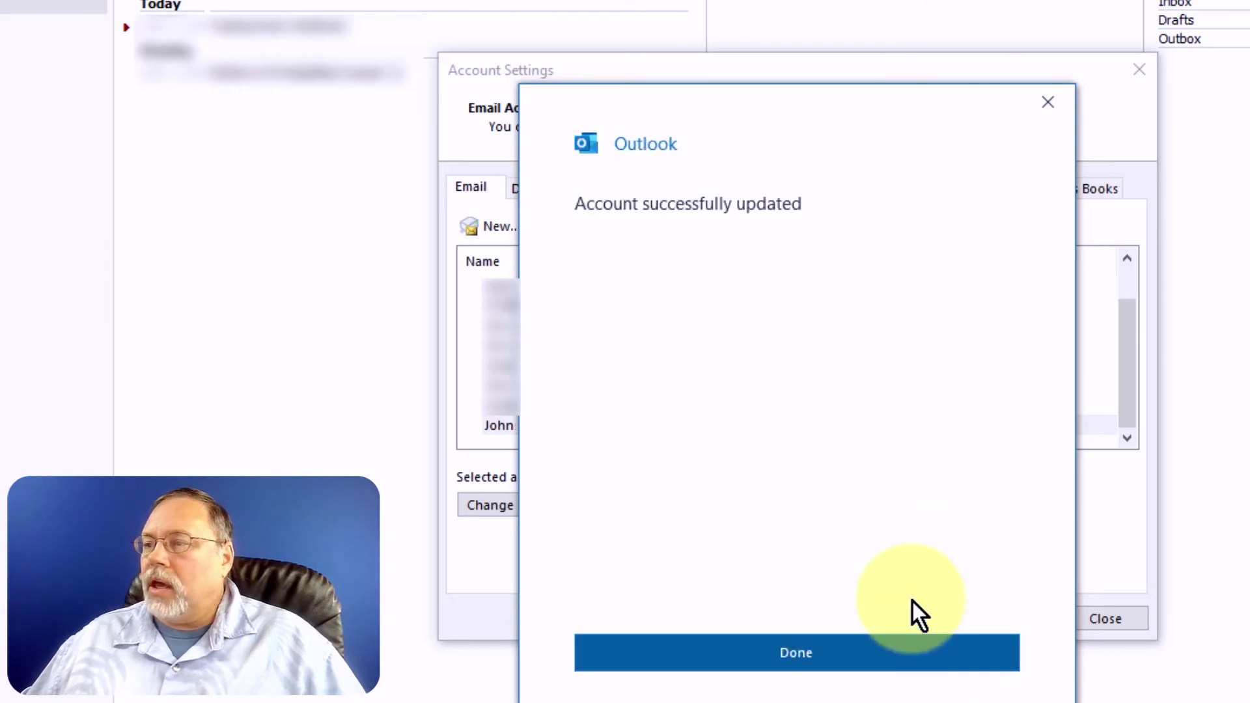
left_click(705, 665)
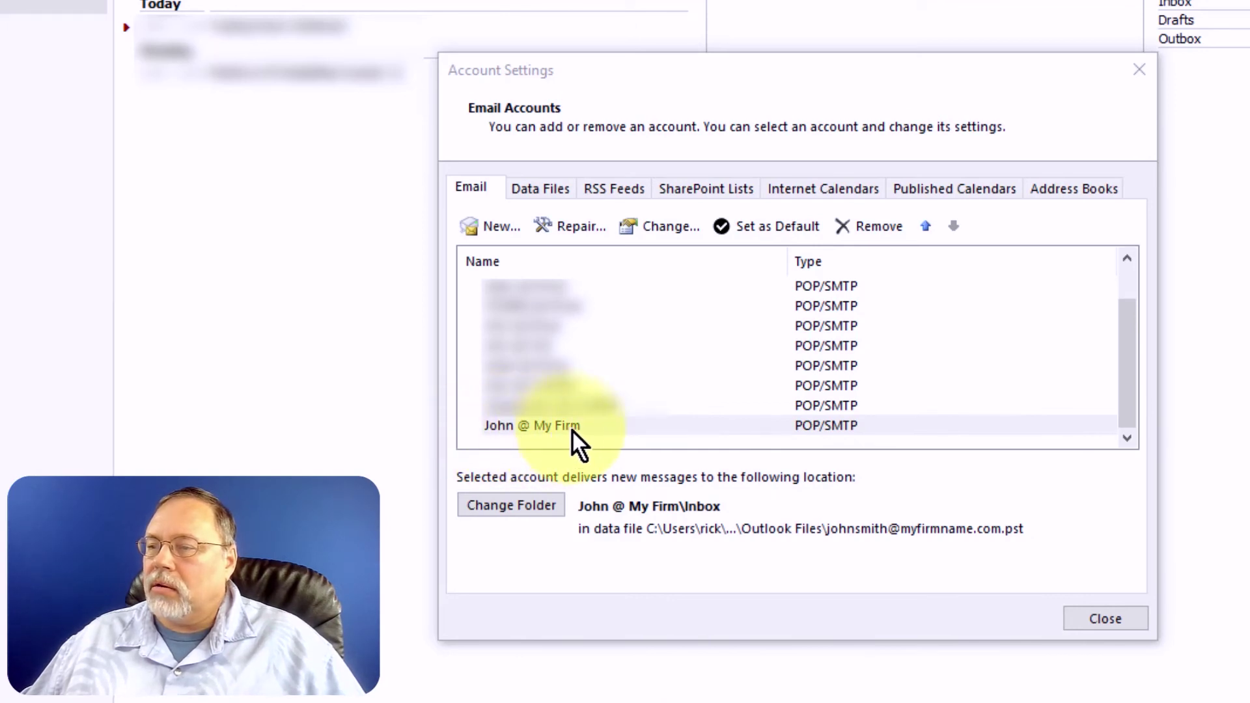
left_click(686, 225)
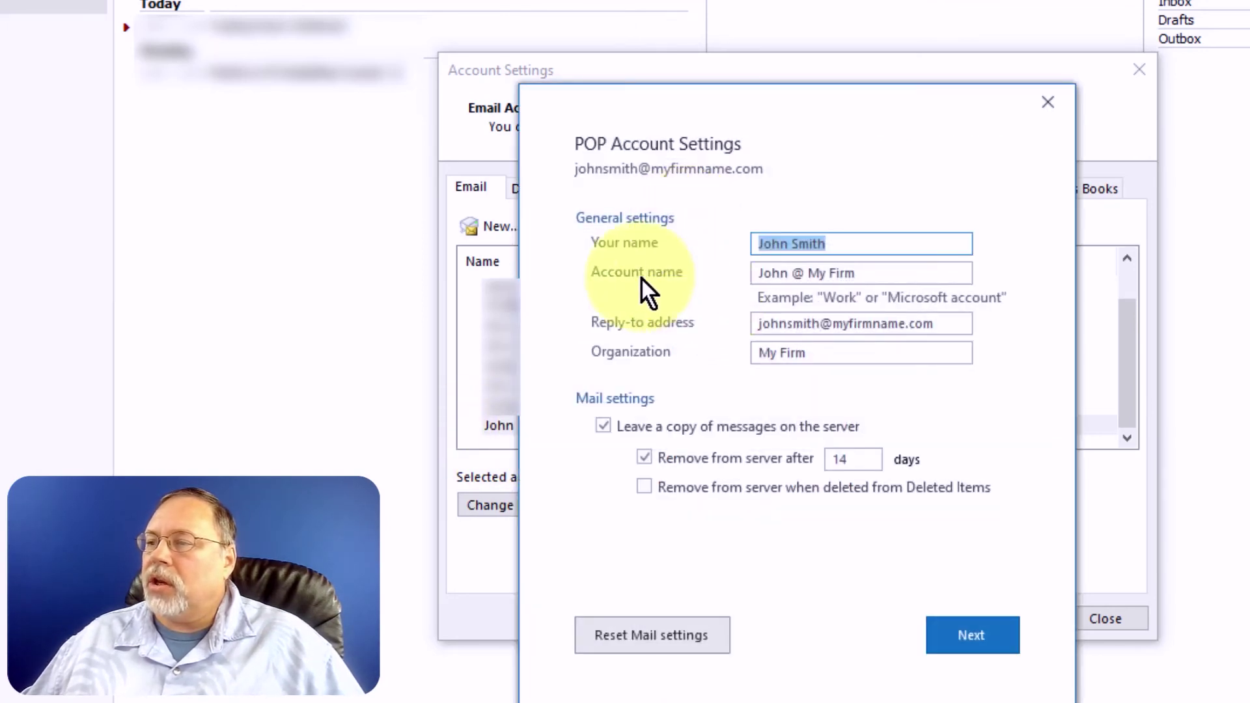
left_click(1048, 102)
left_click(513, 427)
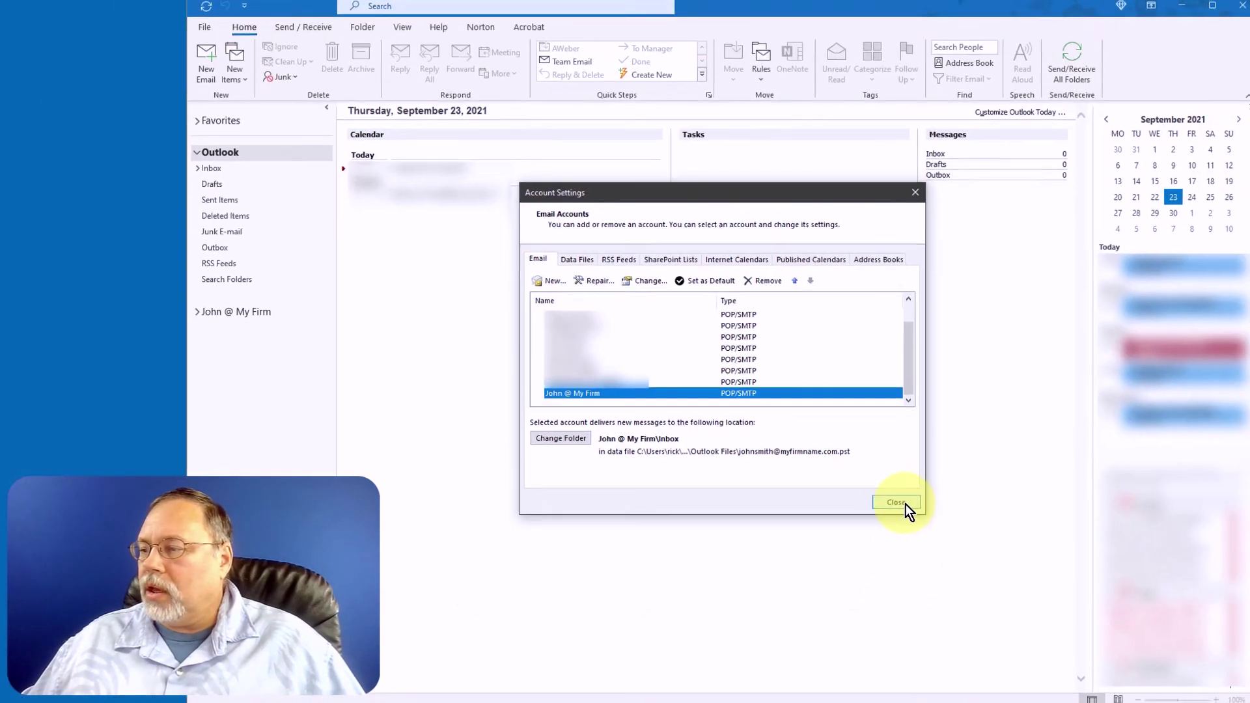
left_click(1037, 580)
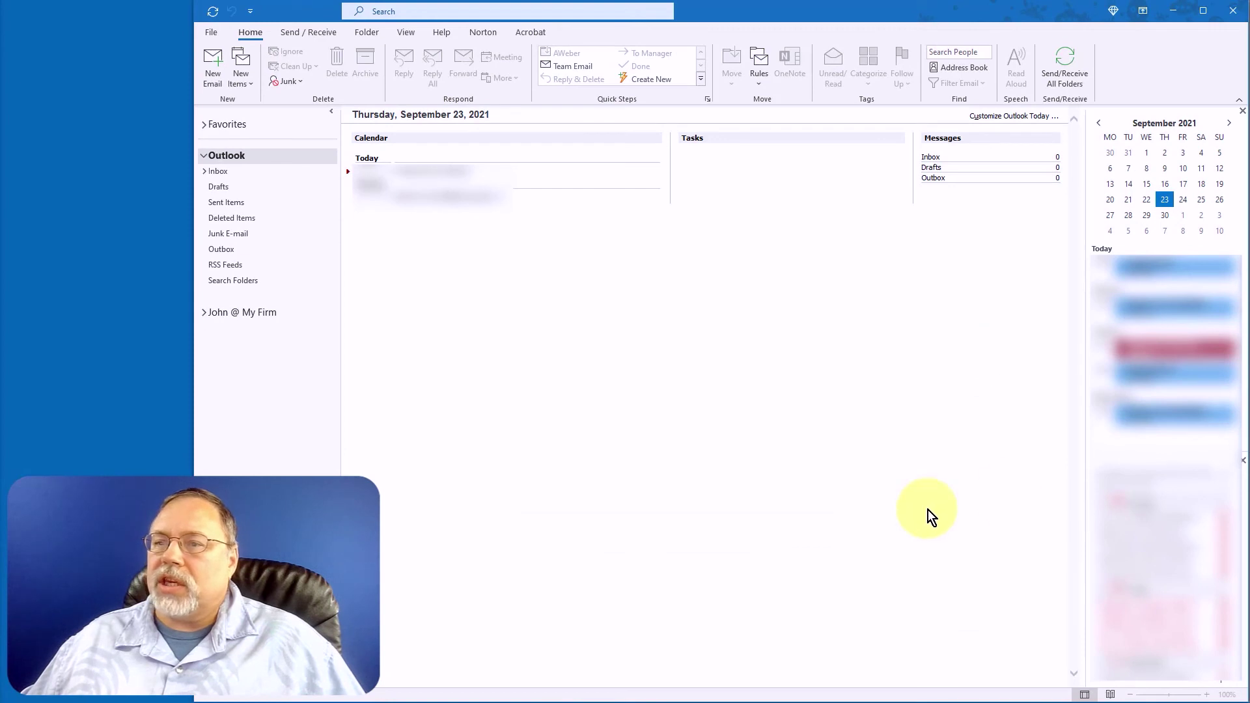
Run Send/Receive All Folders and open the cPanel configuration email in the John @ My Firm Inbox.
left_click(205, 312)
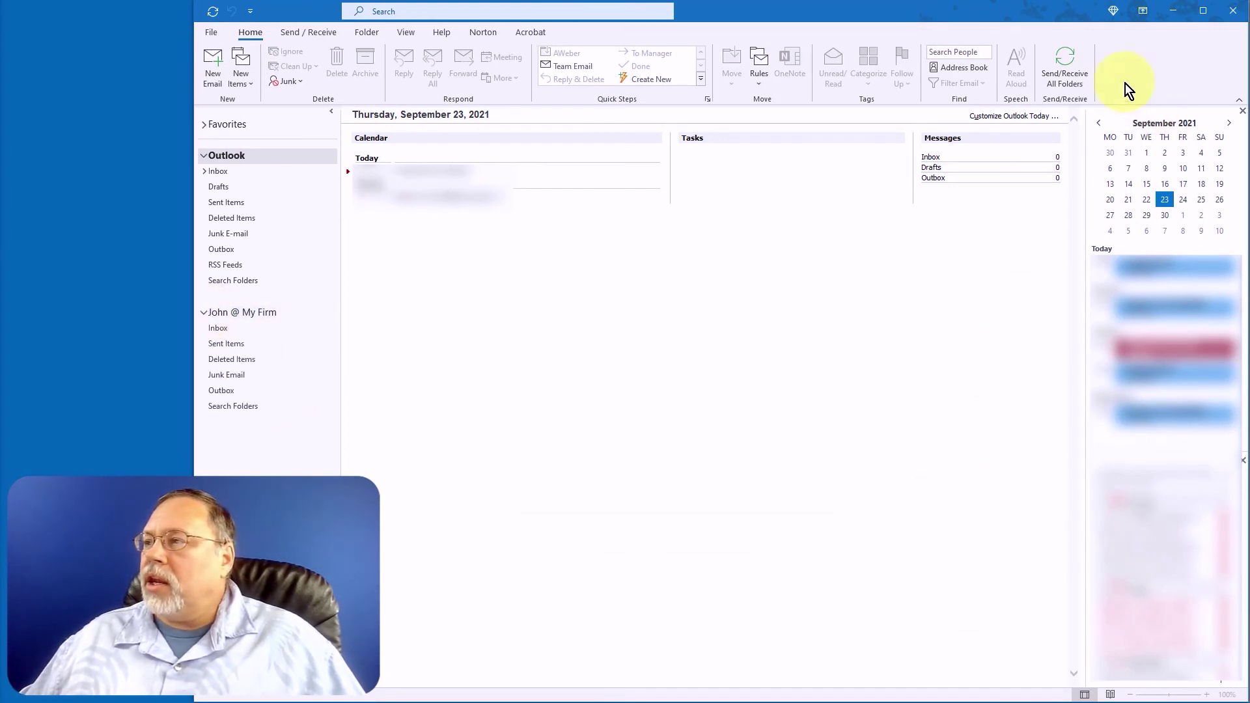
left_click(1063, 66)
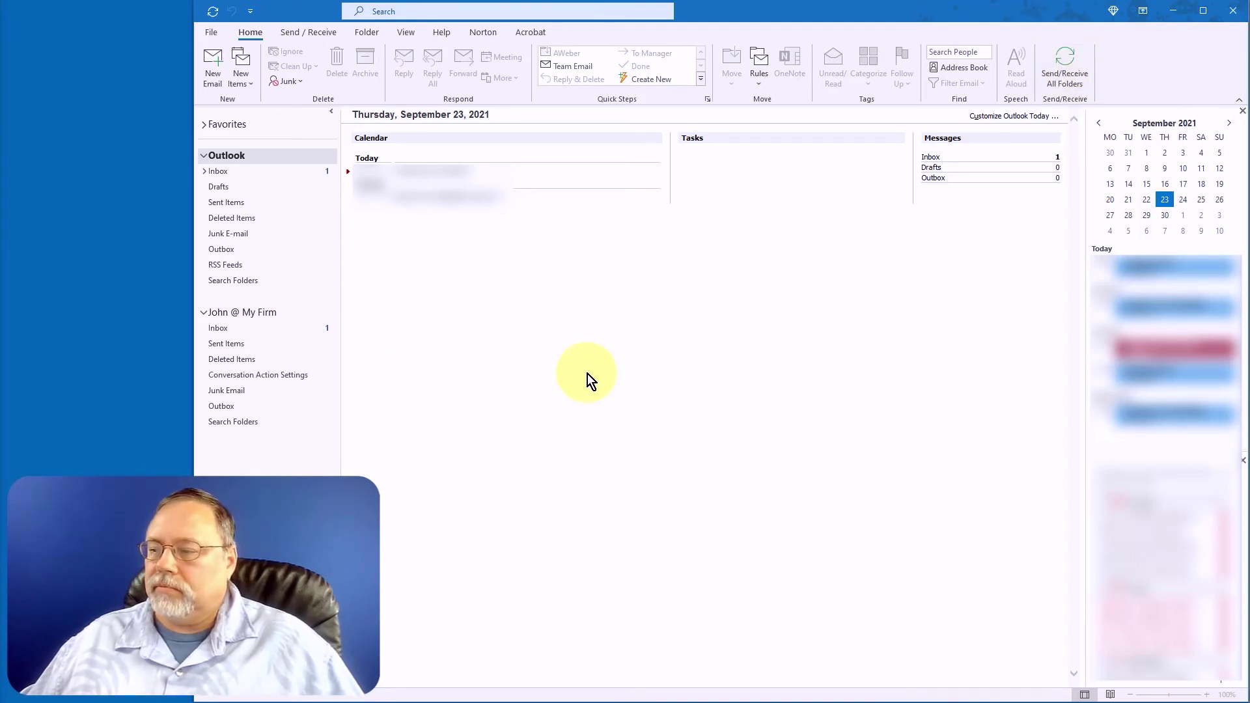
left_click(229, 329)
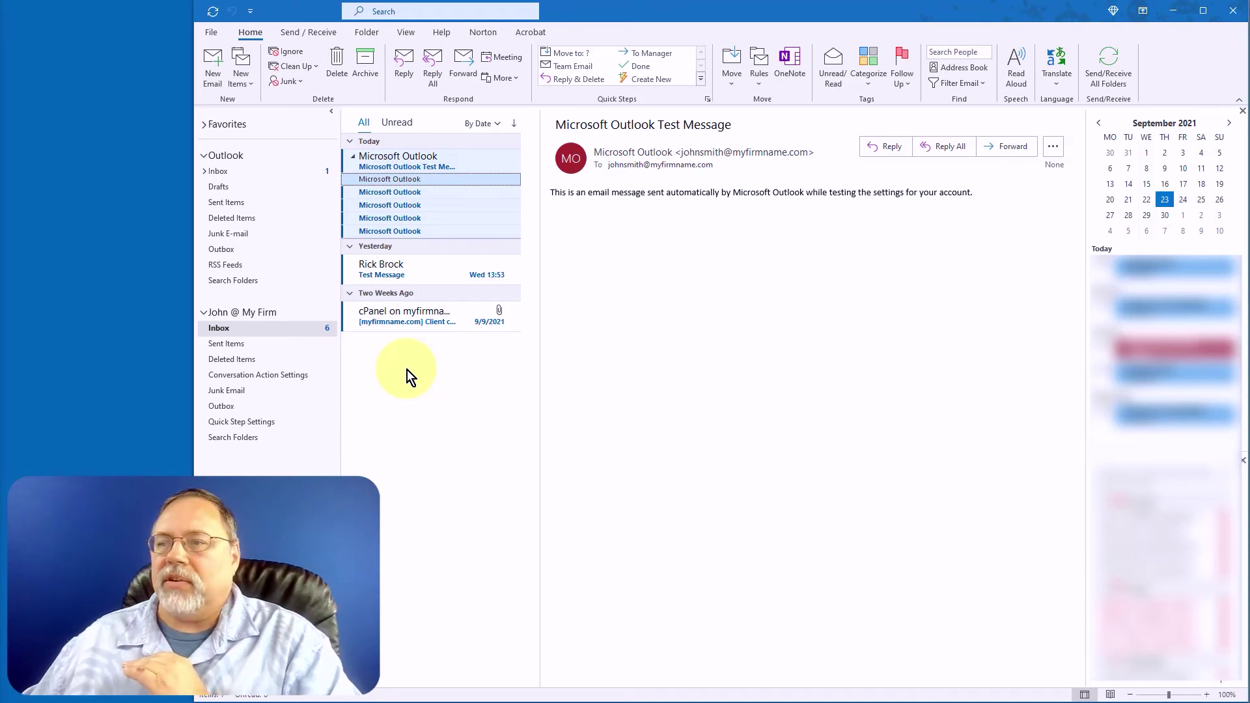
left_click(393, 318)
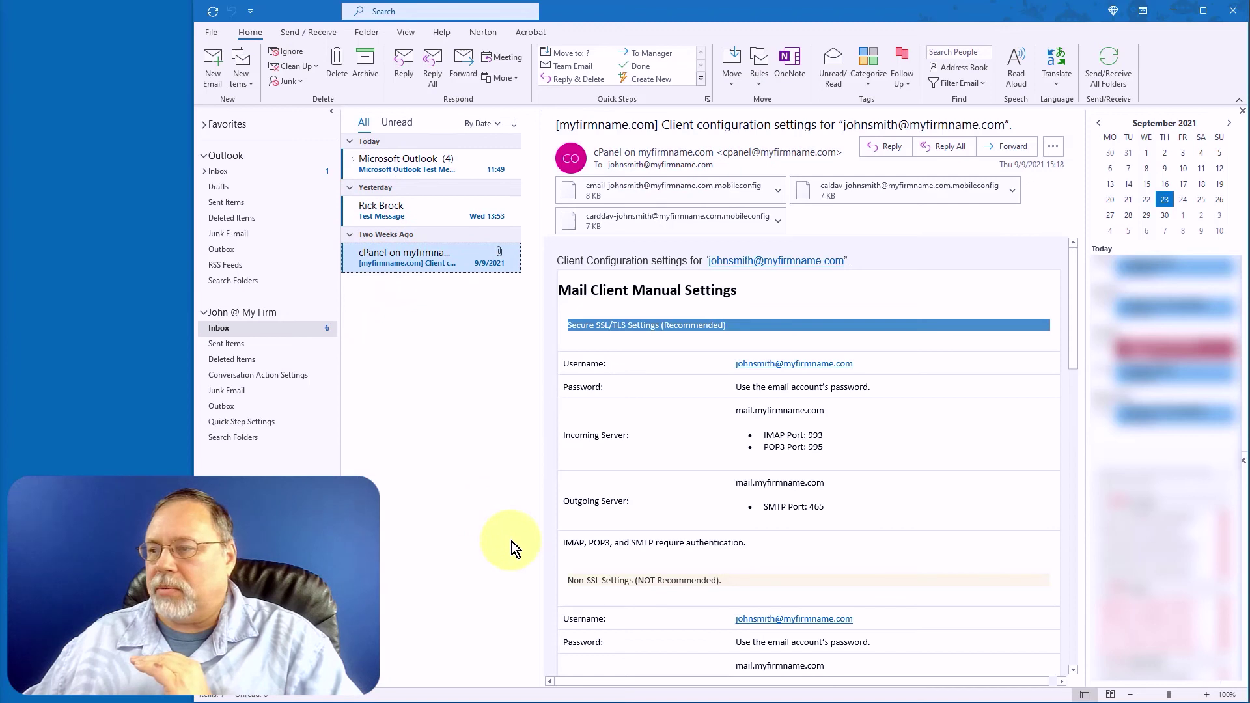
Expand the Microsoft Outlook test-message conversation and delete all its messages, keeping the cPanel email.
scroll(1042, 390, "down", 3)
left_click_drag(1080, 327, 1080, 281)
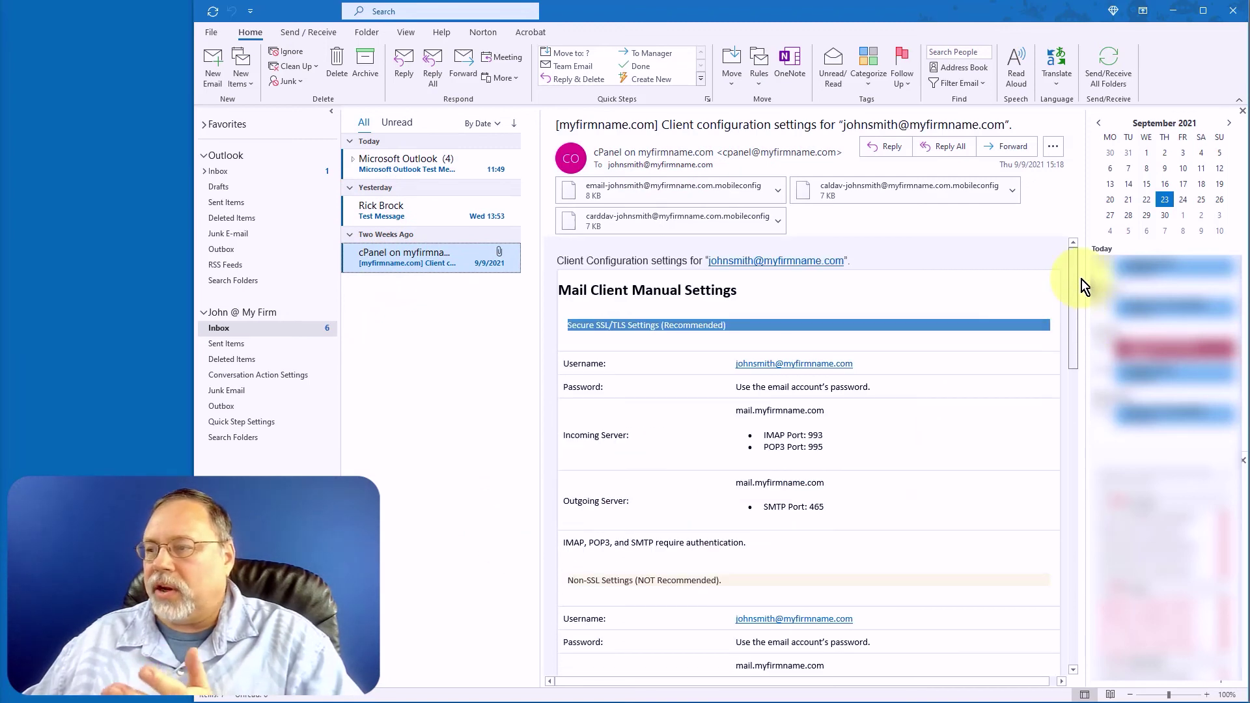
left_click(418, 214)
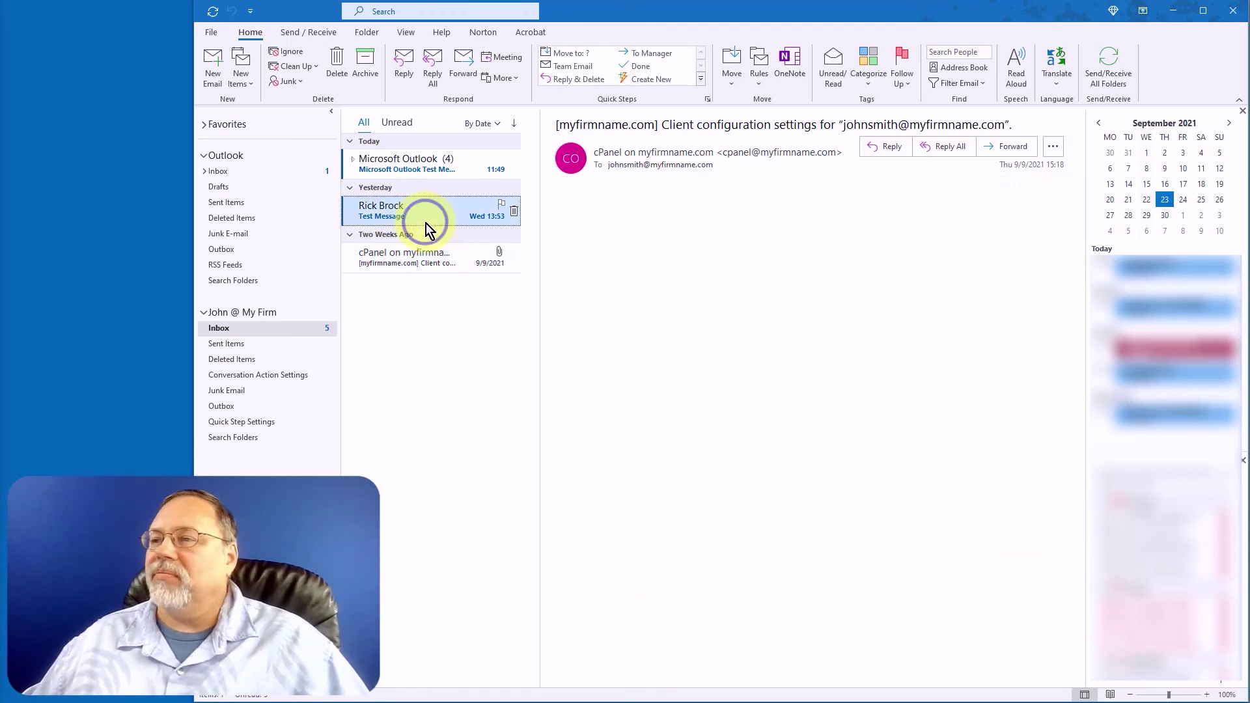
left_click(380, 162)
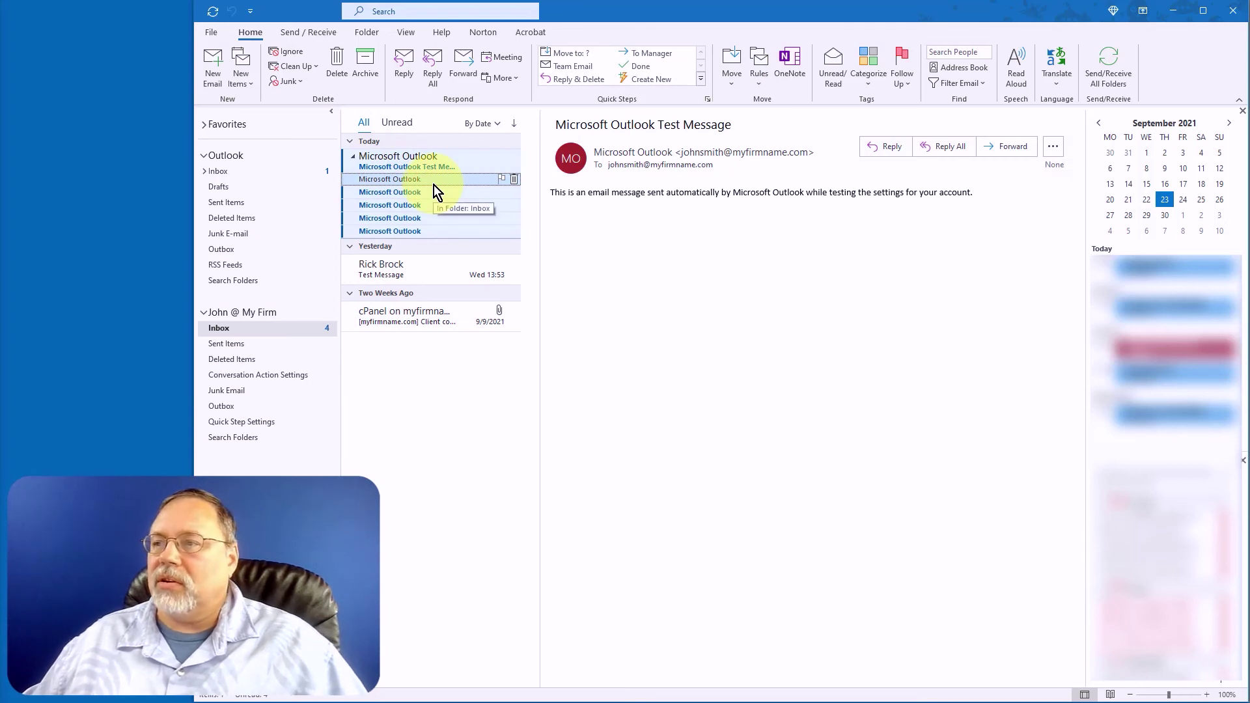
left_click(443, 230, "shift")
key("Delete")
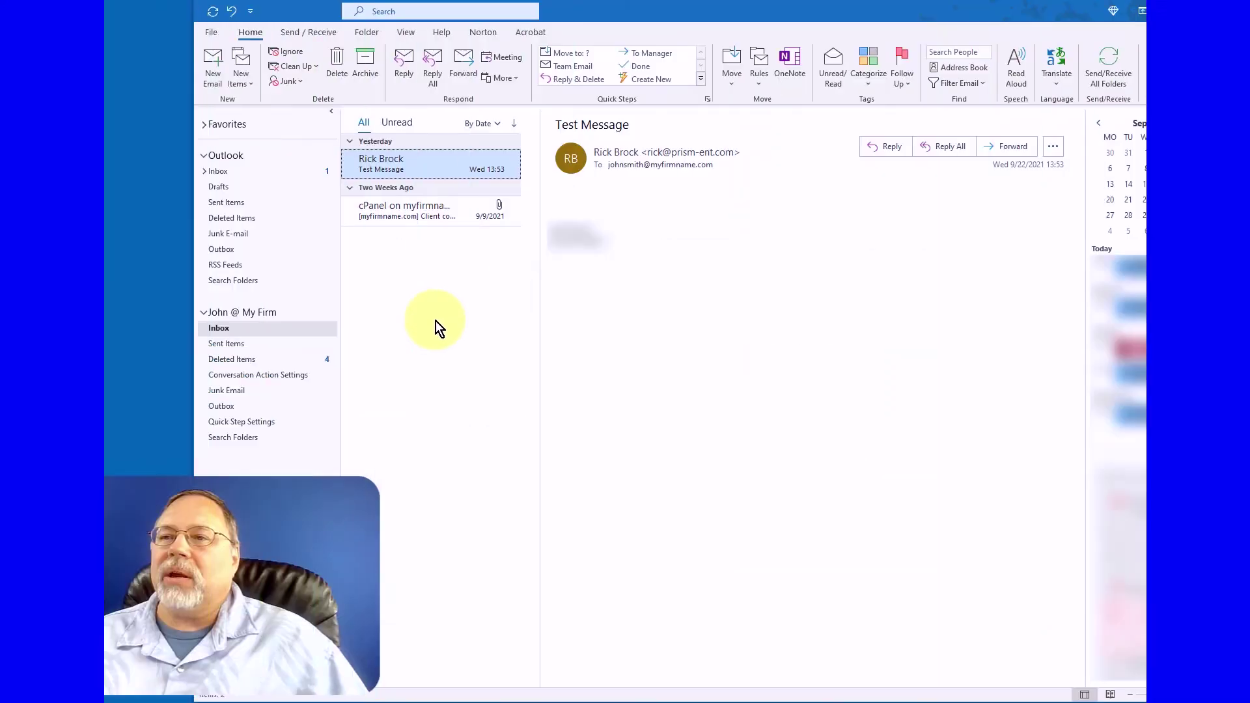
Address a new email to the recipient with subject 'Test Message' and body 'Test message', then send it.
left_click(218, 70)
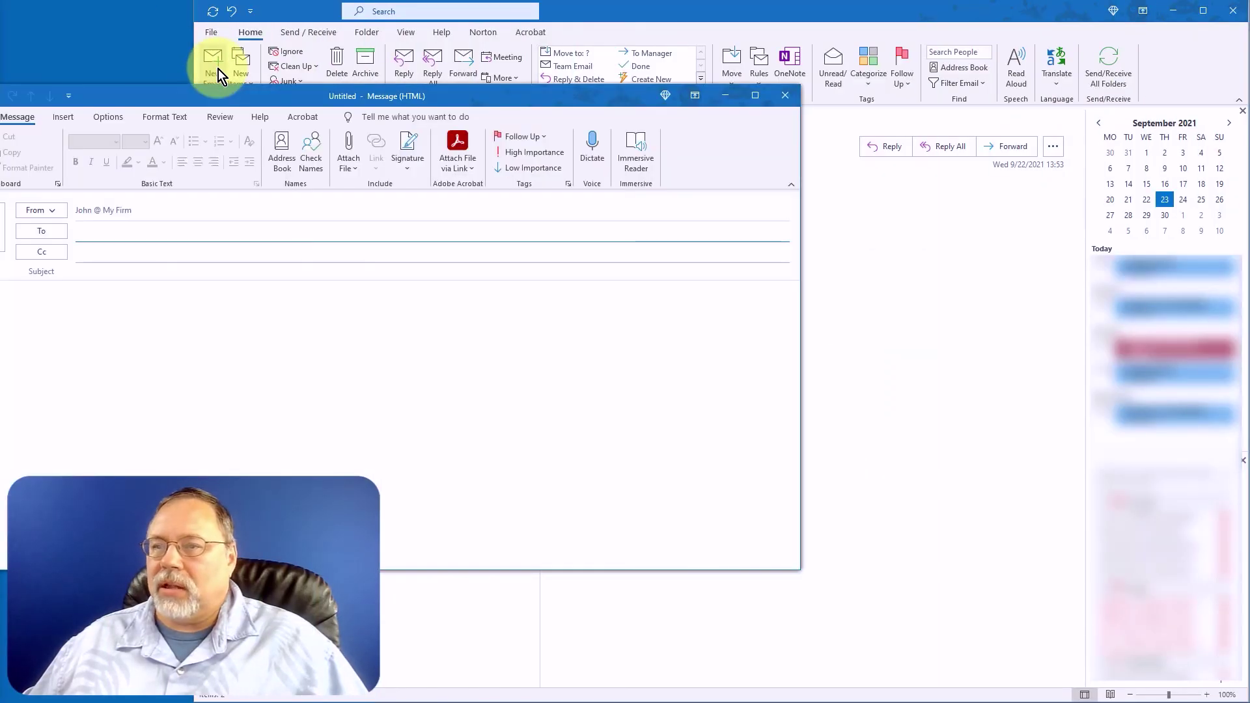
left_click(373, 260)
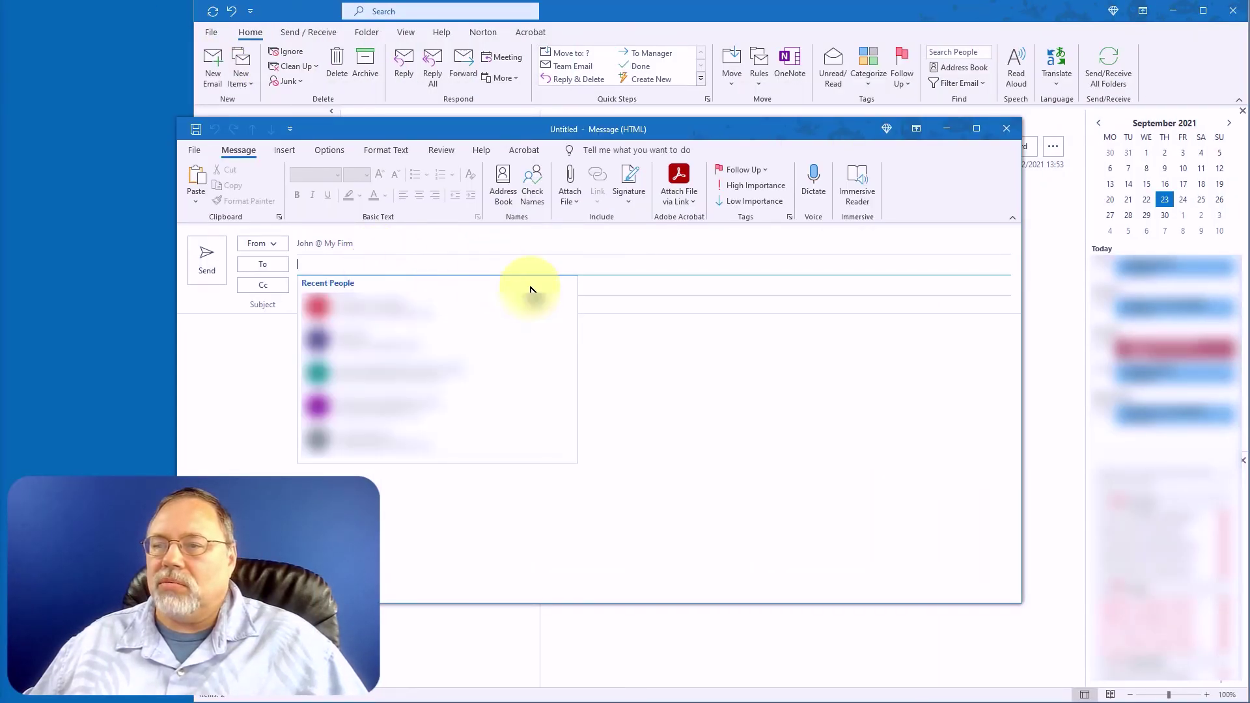
left_click(329, 304)
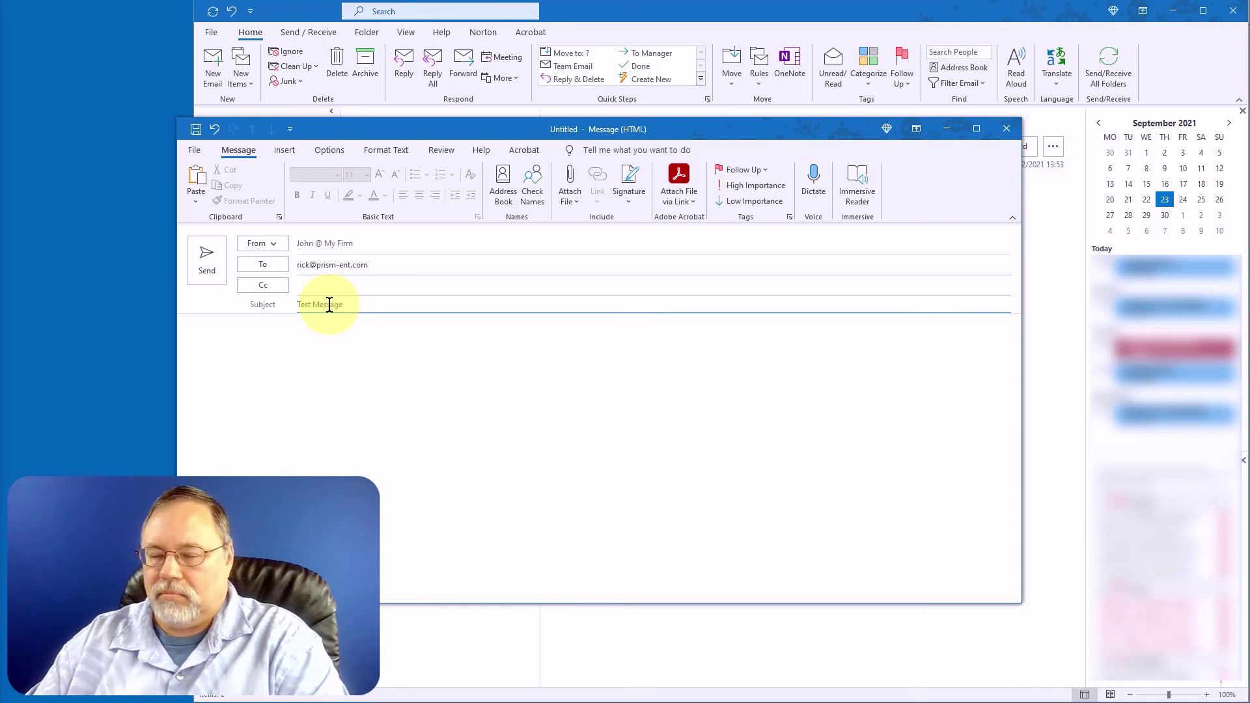
type("Test Message")
left_click(332, 344)
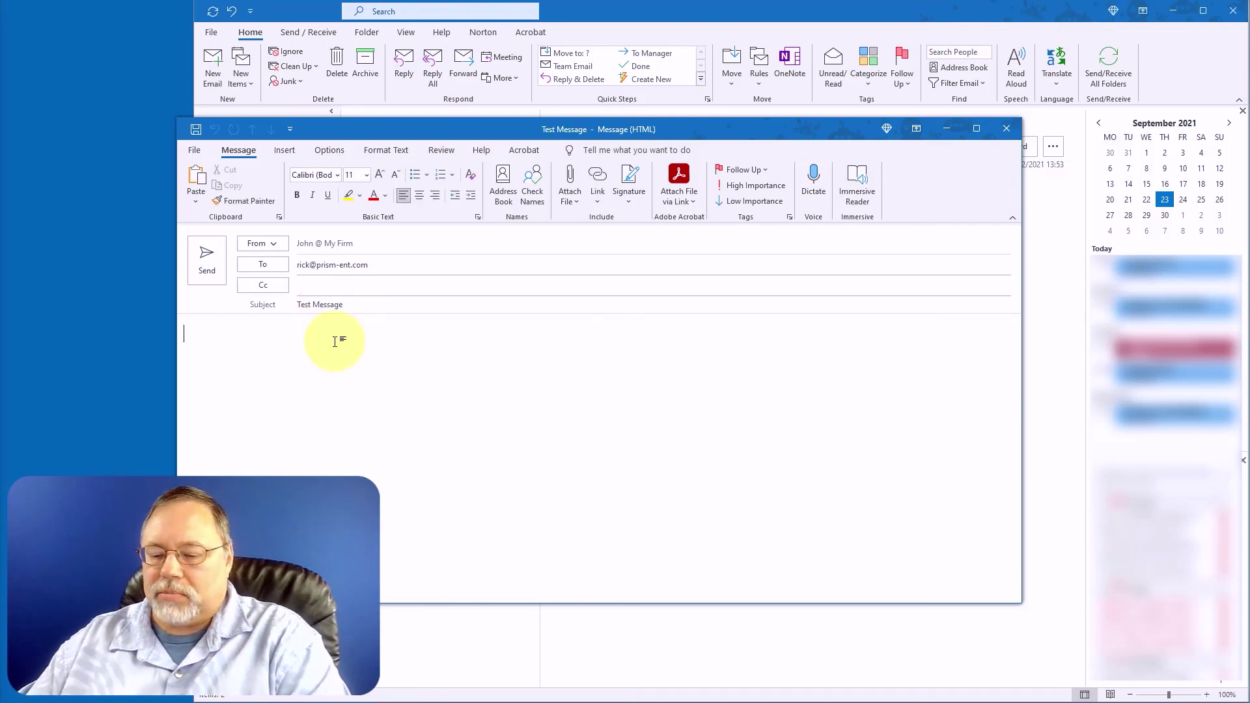
type("Test message")
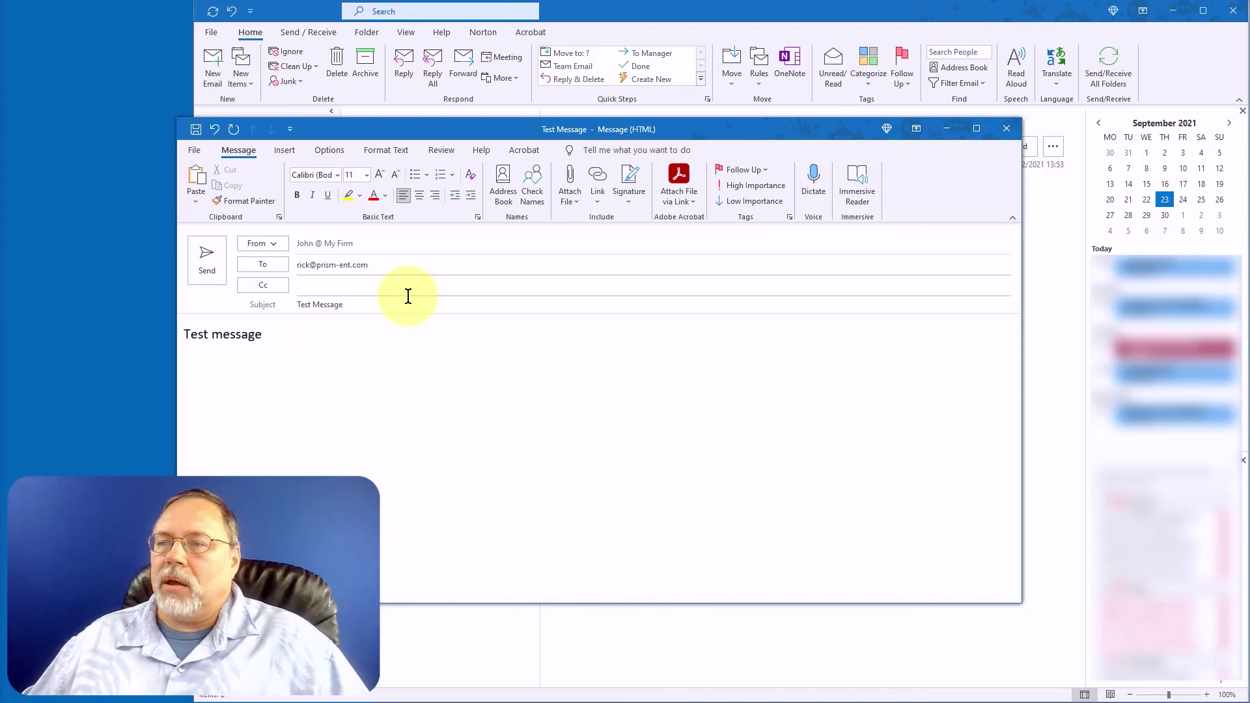
left_click(213, 267)
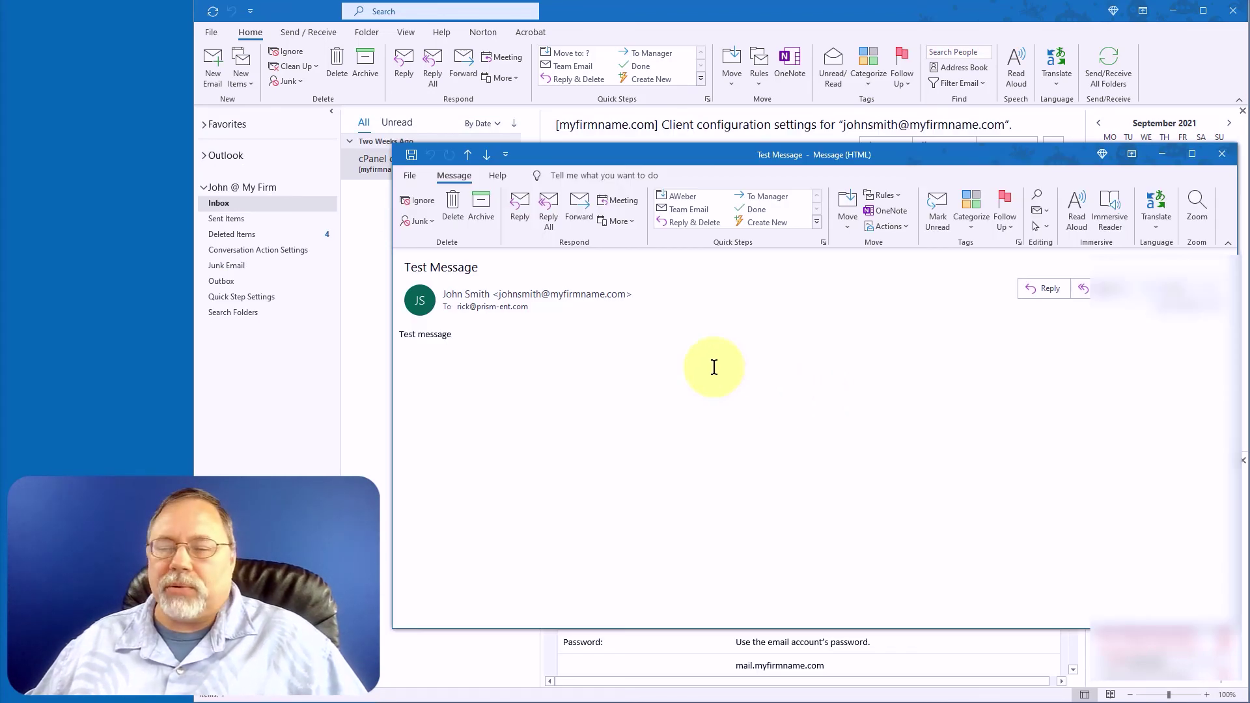
Reply to the received Test Message to check its new sender name and address.
mouse_move(448, 298)
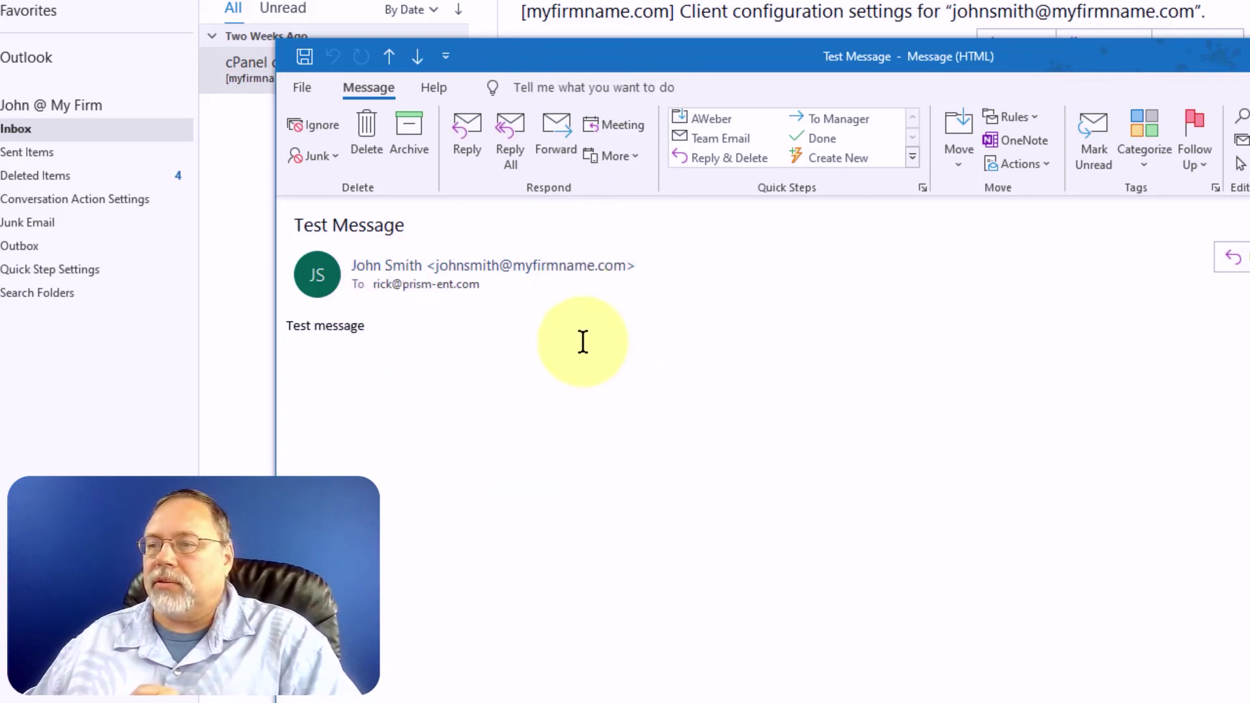
left_click(460, 138)
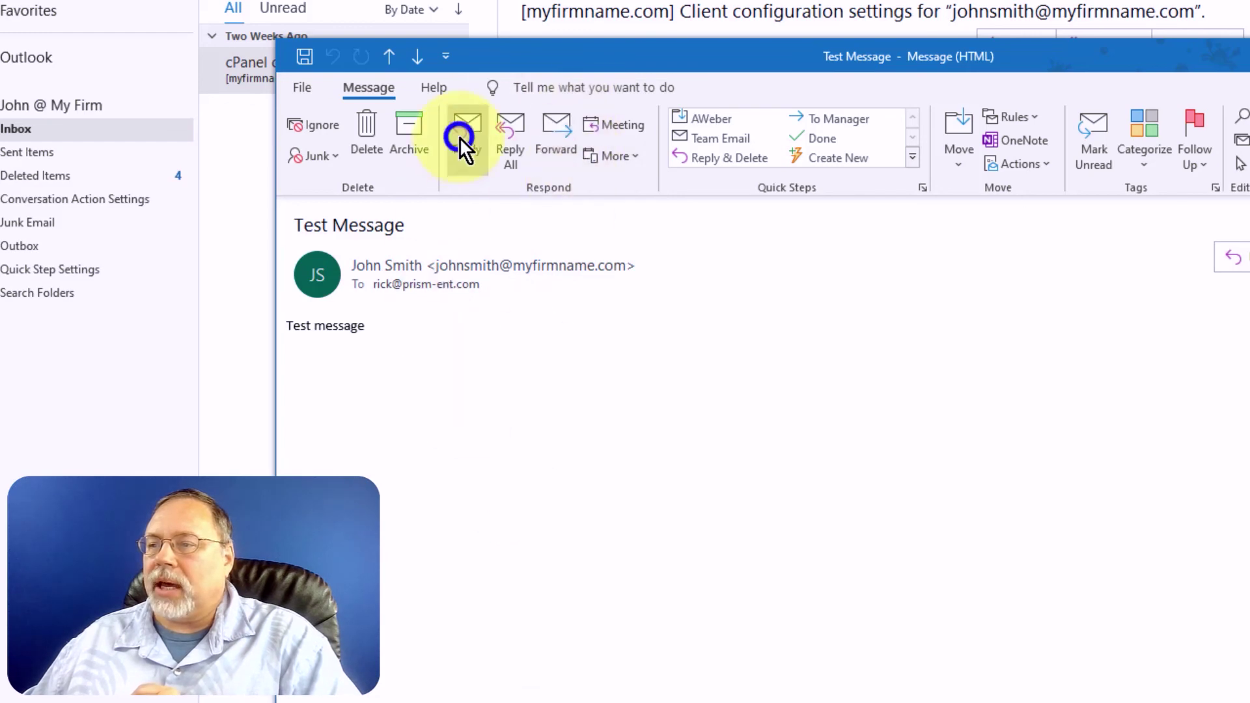